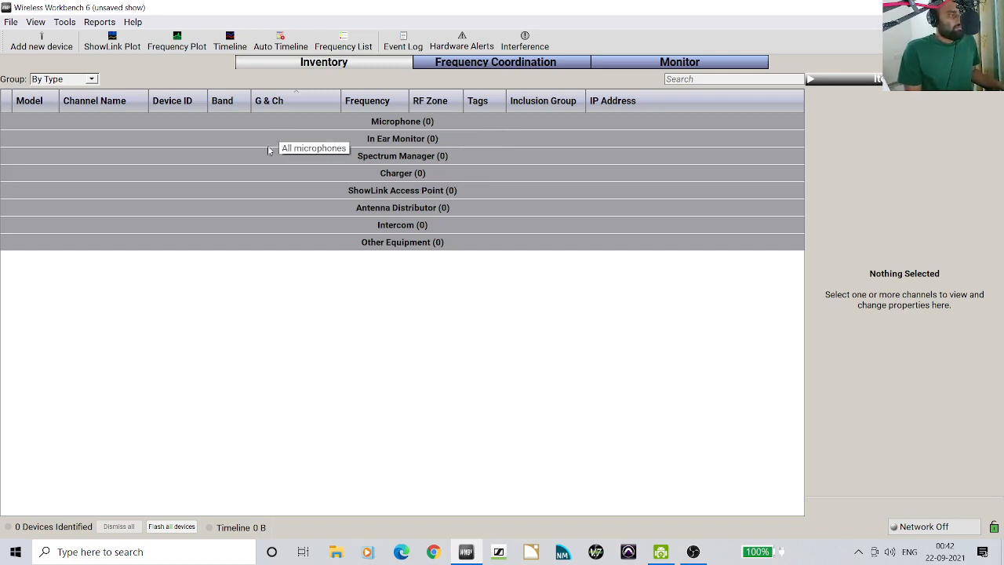
Add three Shure AD4D-A devices in band G57 with Standard transmission mode to the inventory
click(43, 41)
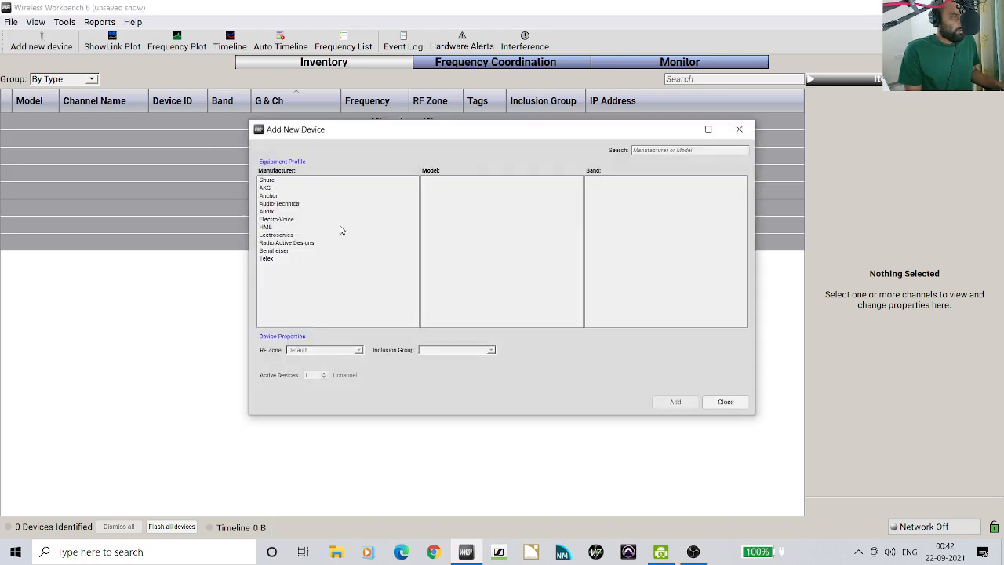
click(282, 180)
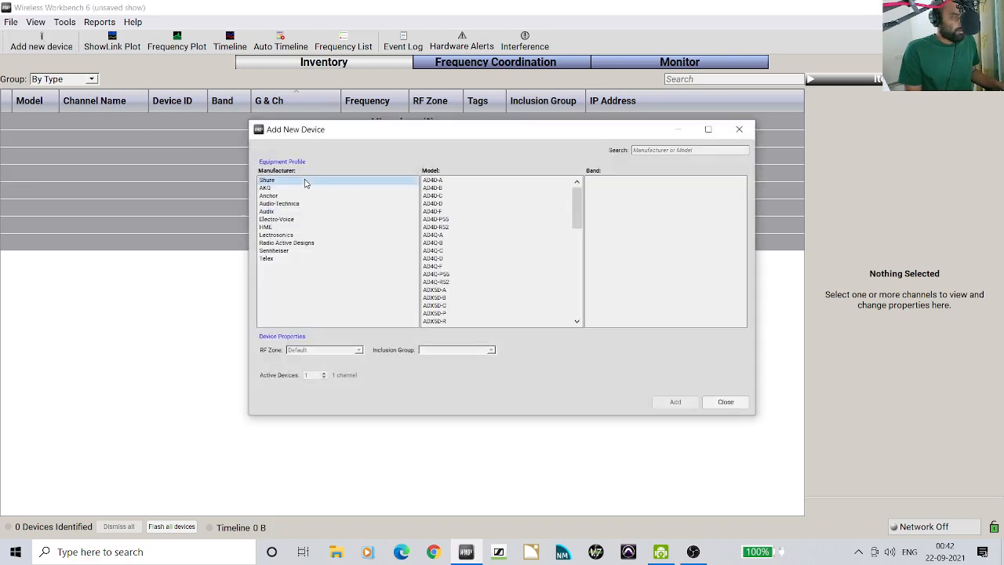
click(492, 181)
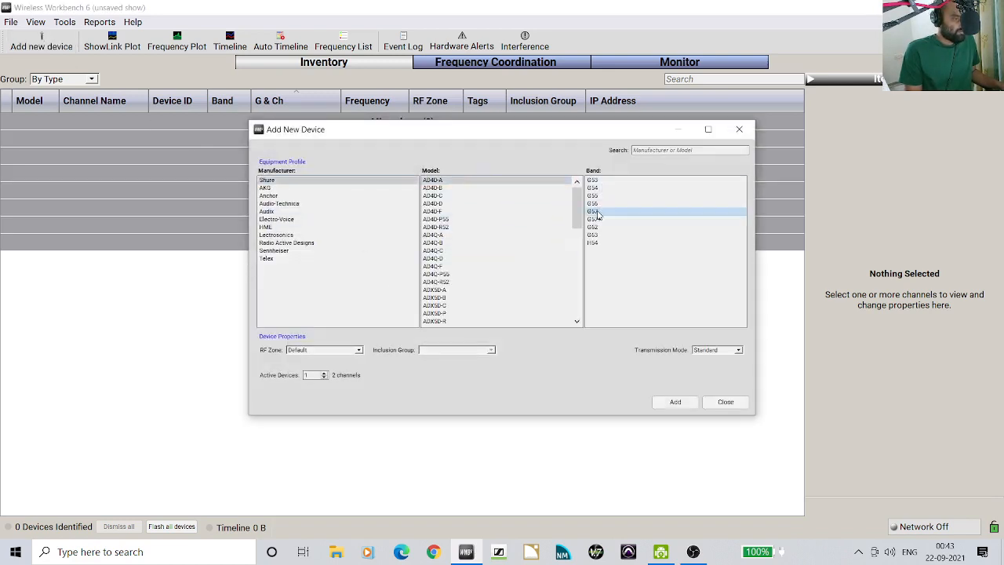
click(679, 405)
click(679, 406)
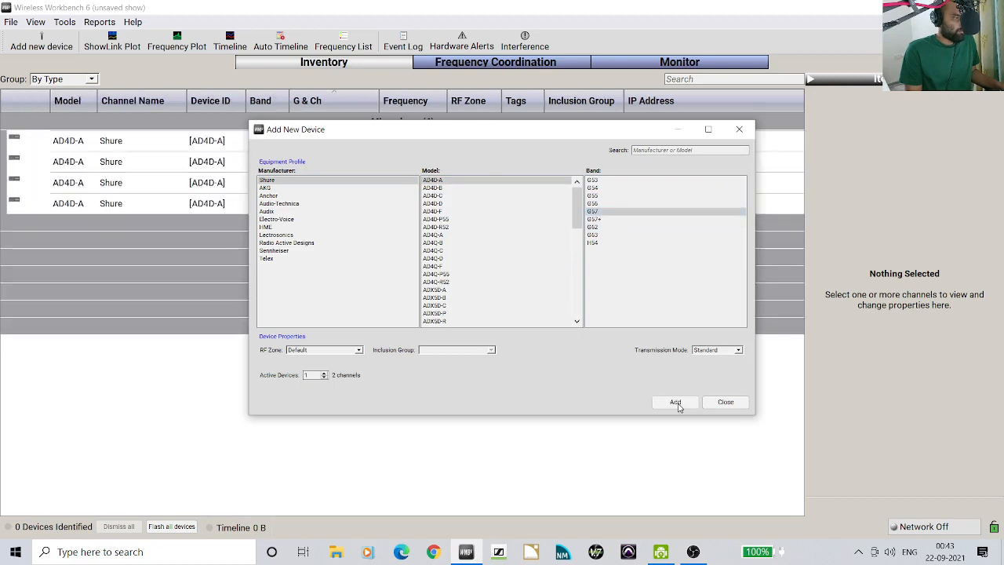
click(676, 401)
click(725, 401)
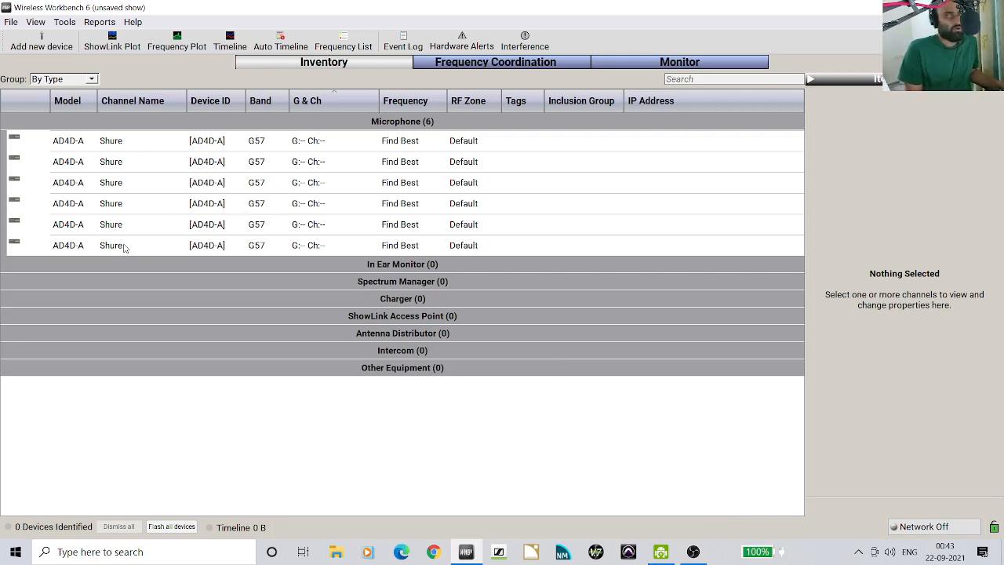
Open the Frequency Coordination workspace and review the available scan sources and their scan settings
click(494, 69)
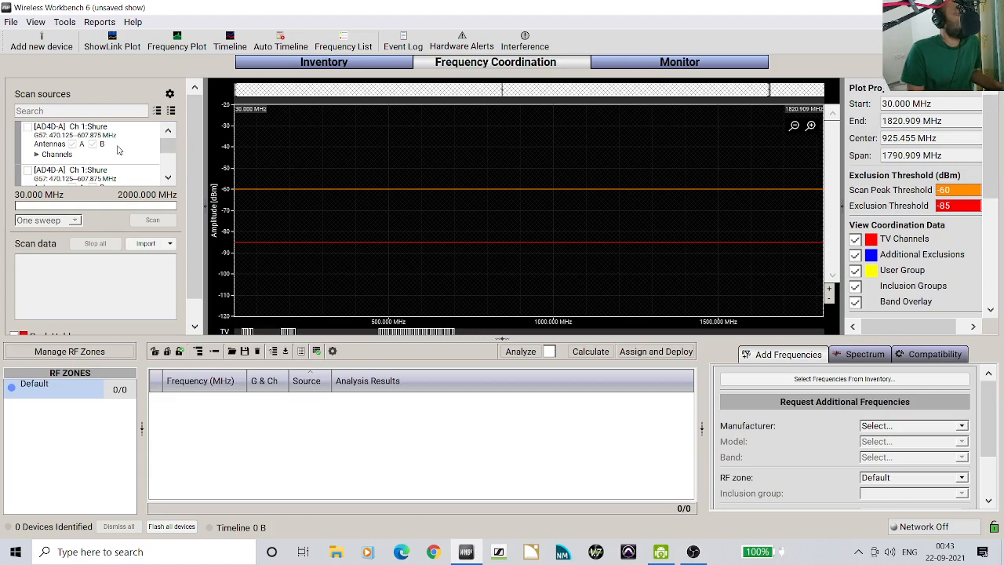
scroll(118, 161, down, 2)
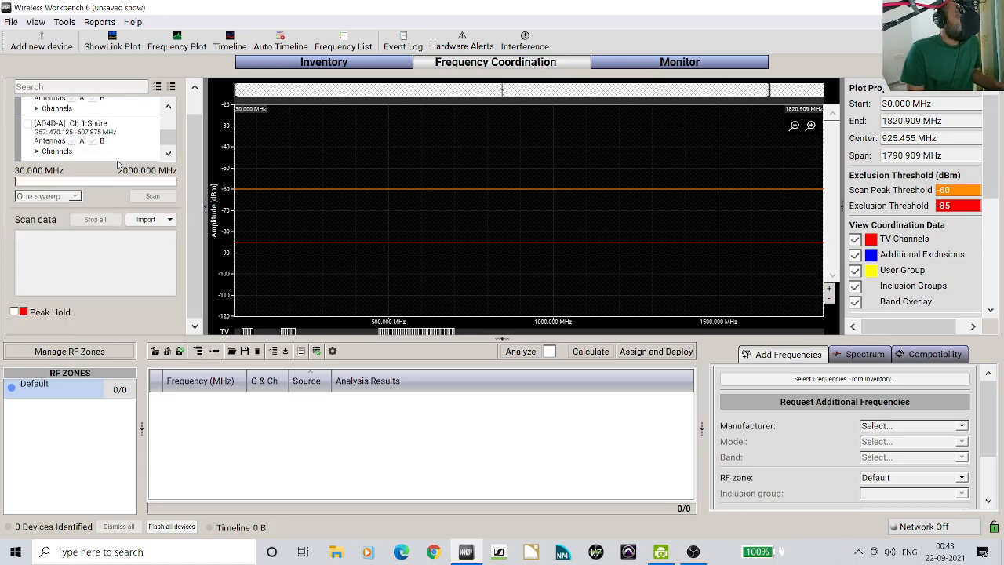
scroll(117, 164, up, 2)
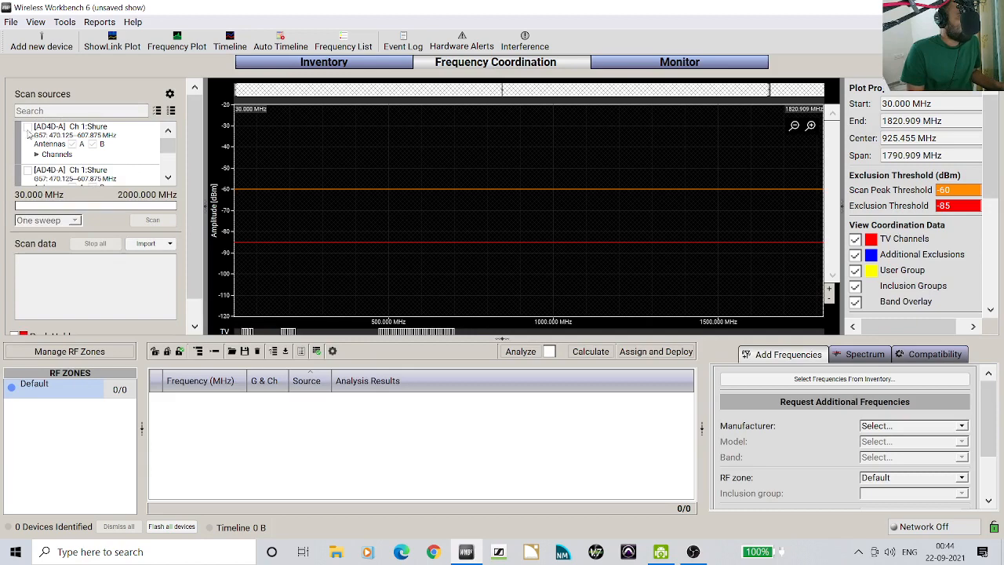
scroll(94, 157, down, 2)
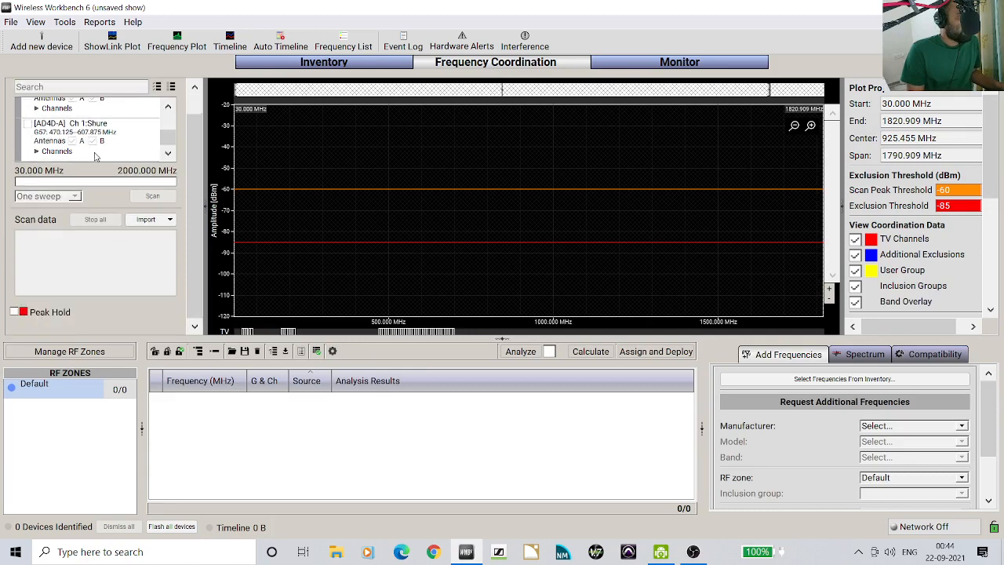
scroll(94, 157, up, 2)
click(170, 93)
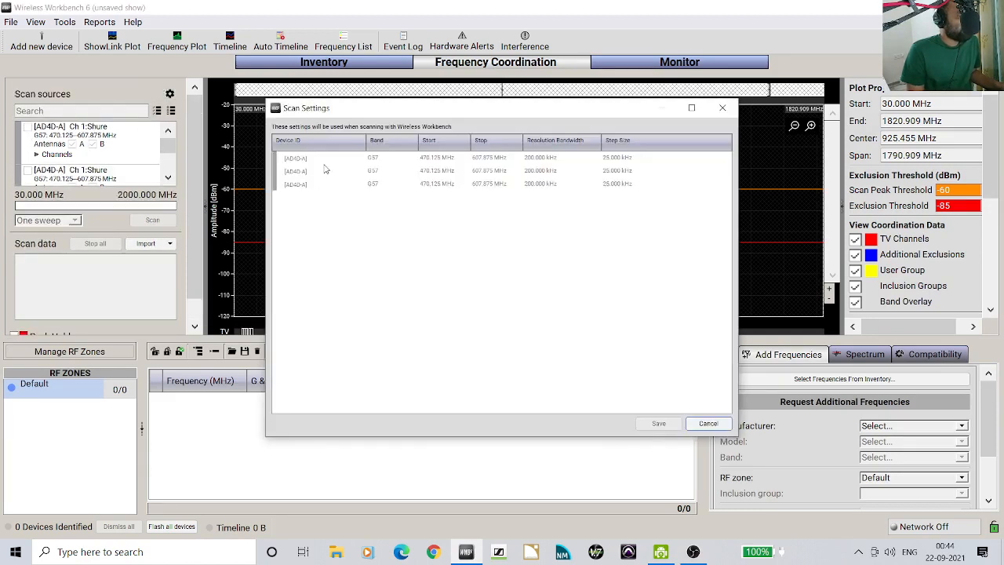
click(721, 107)
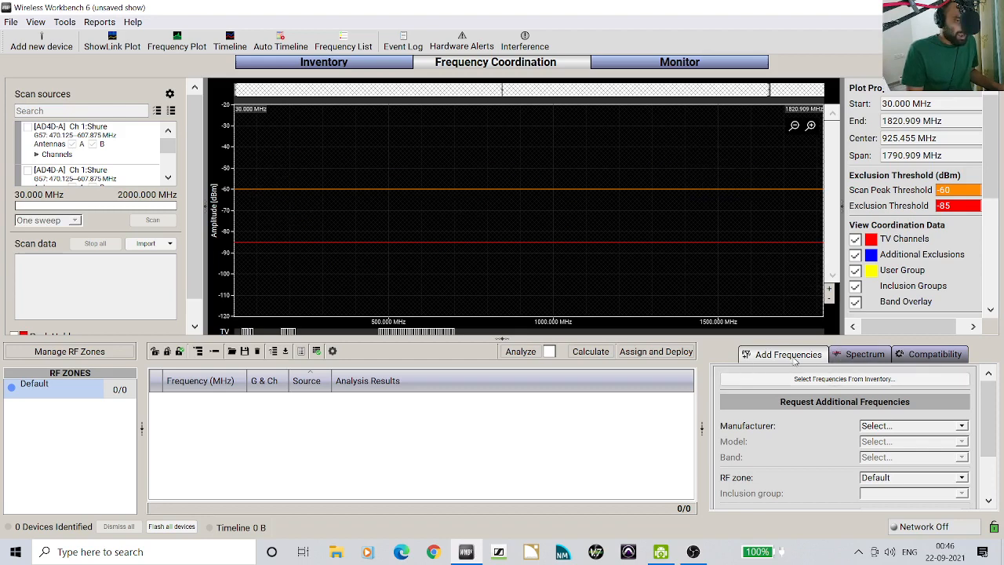
Look through the spectrum and compatibility settings, and open the chooser for bringing inventory frequencies into the coordination
click(862, 355)
click(926, 357)
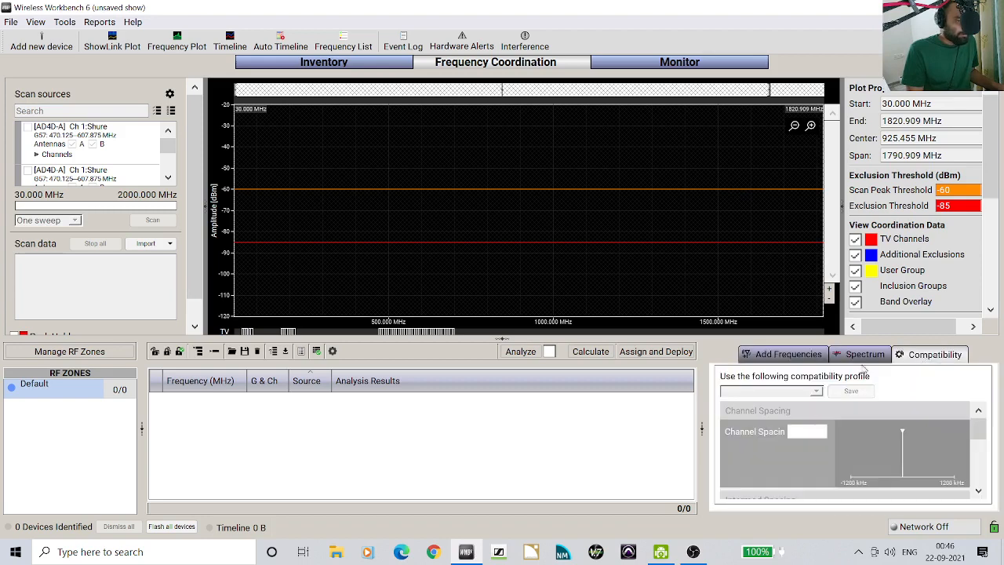
click(788, 355)
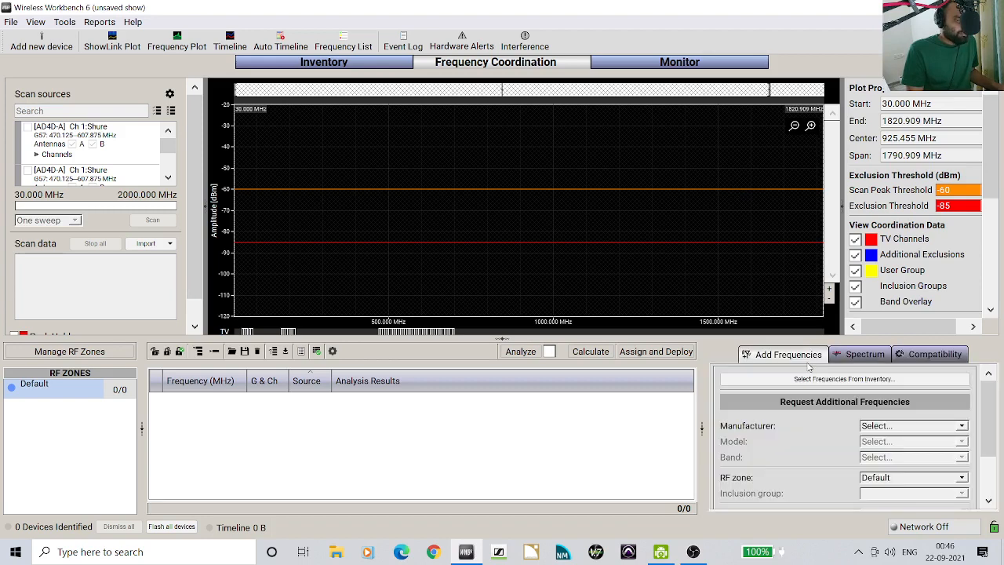
click(796, 382)
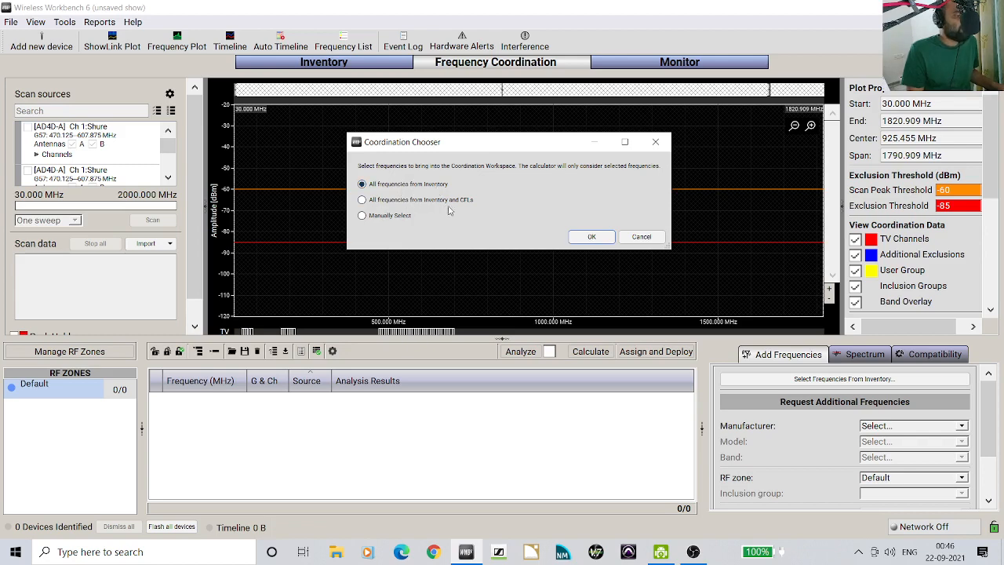
click(387, 218)
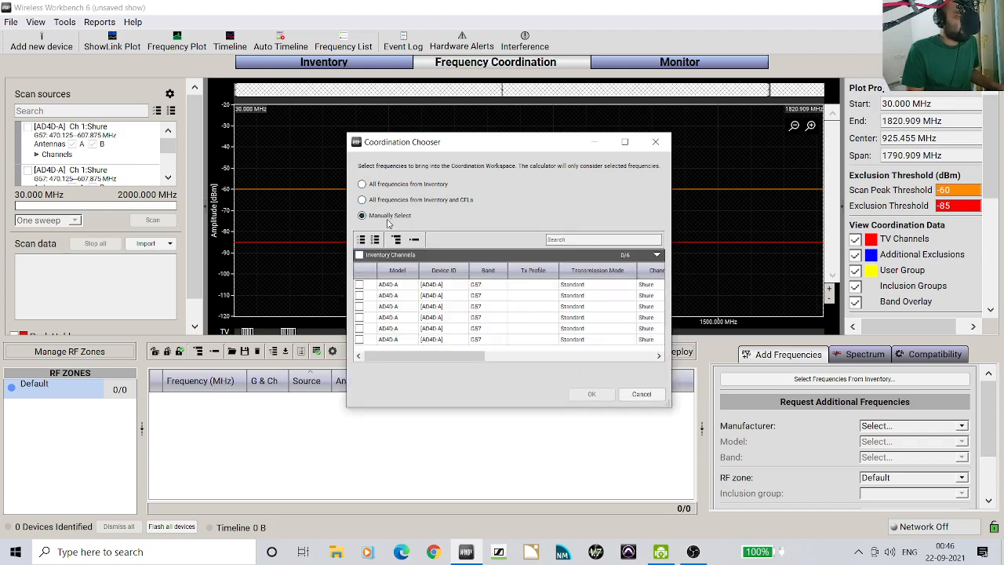
click(361, 287)
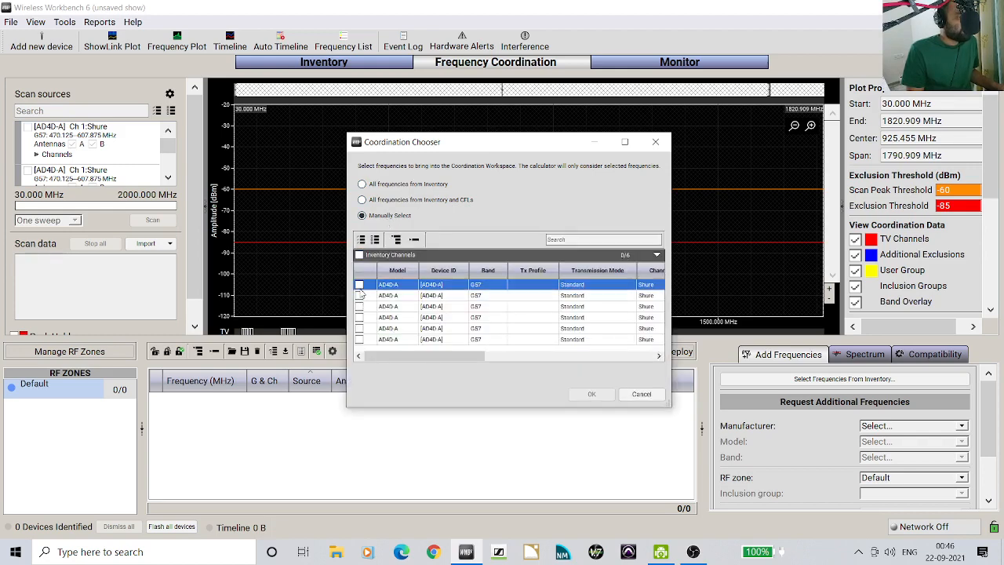
click(359, 285)
click(359, 285)
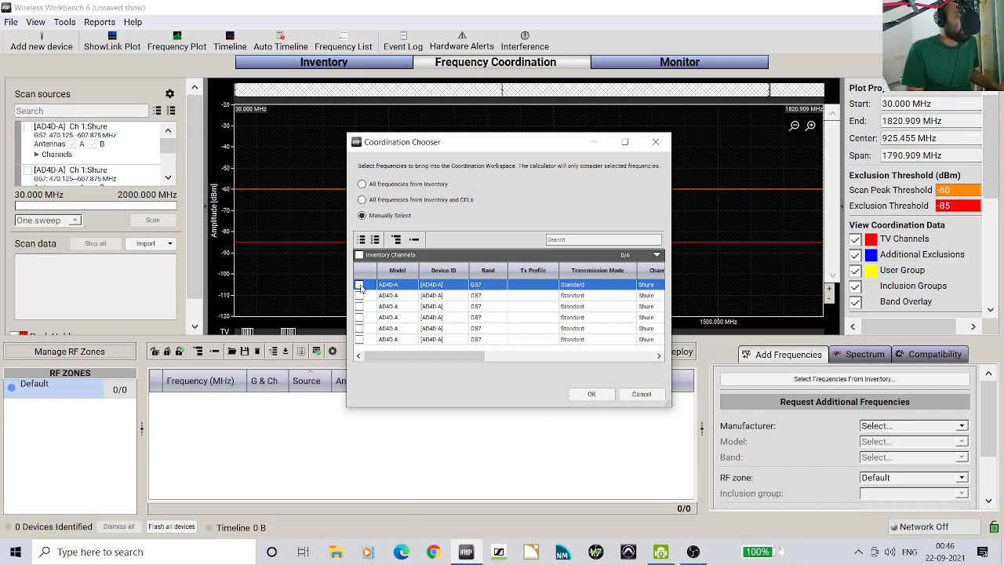
Bring all frequencies from the inventory into the coordination workspace
click(362, 185)
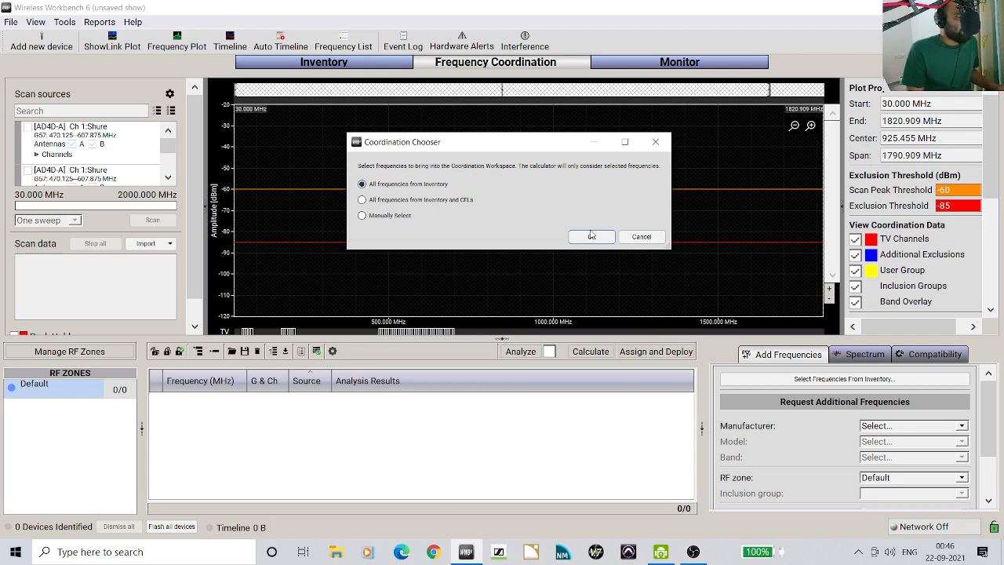
click(592, 236)
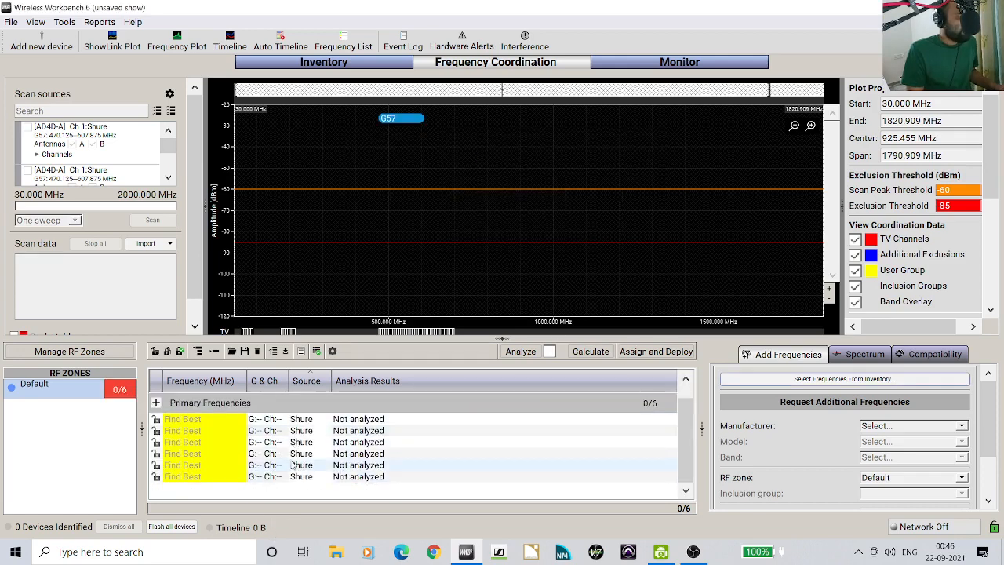
Enable and run the analysis of the imported frequencies, and start calculating compatible frequencies for them
click(549, 352)
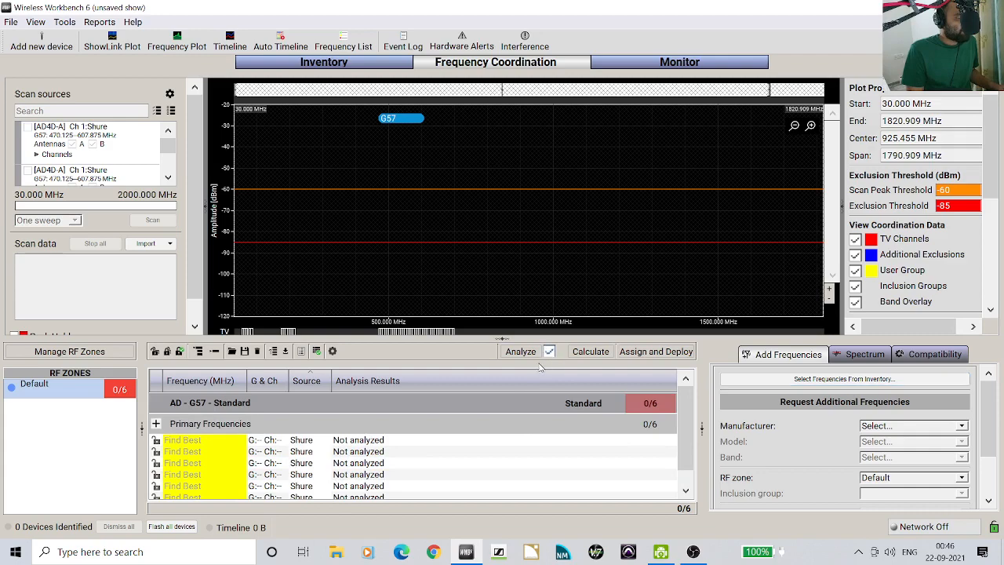
click(521, 352)
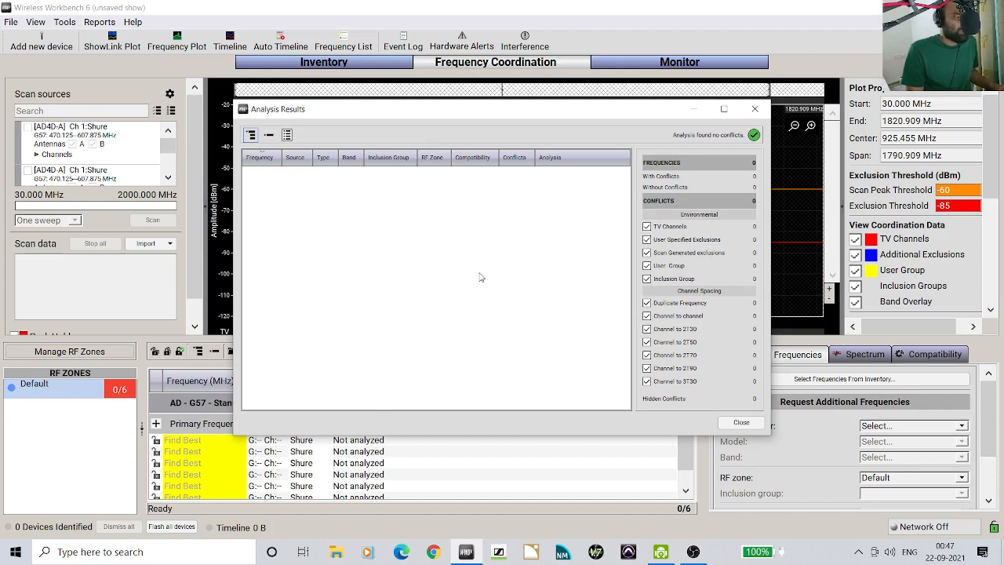
click(741, 422)
click(592, 351)
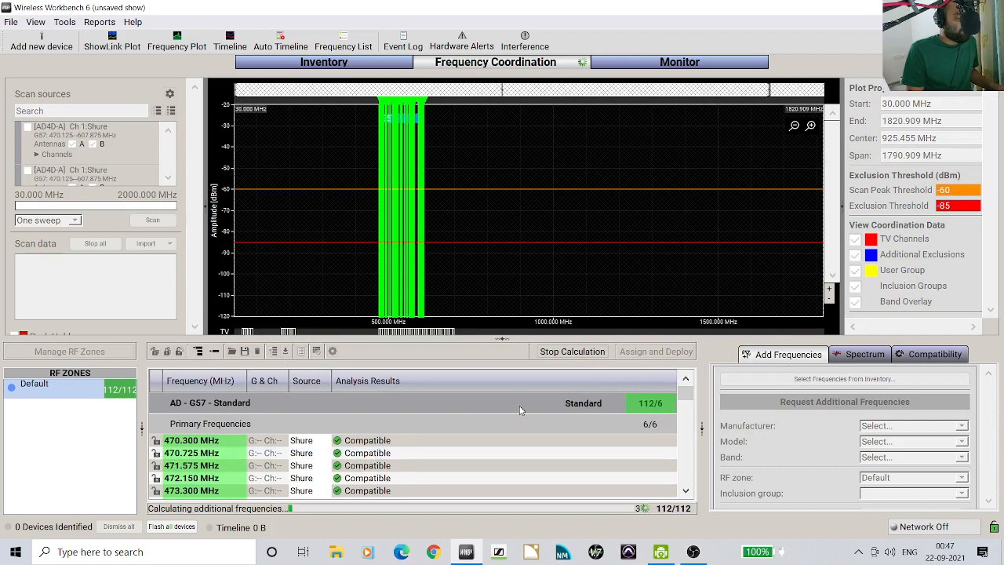
Examine the calculated primary and automatic backup frequencies and their compatibility results
scroll(520, 409, down, 3)
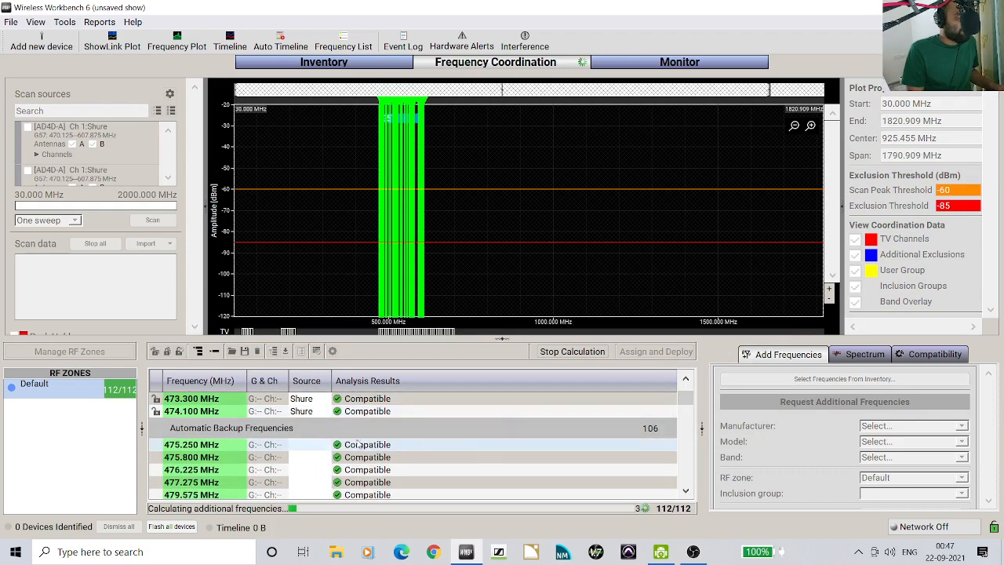
scroll(346, 449, down, 3)
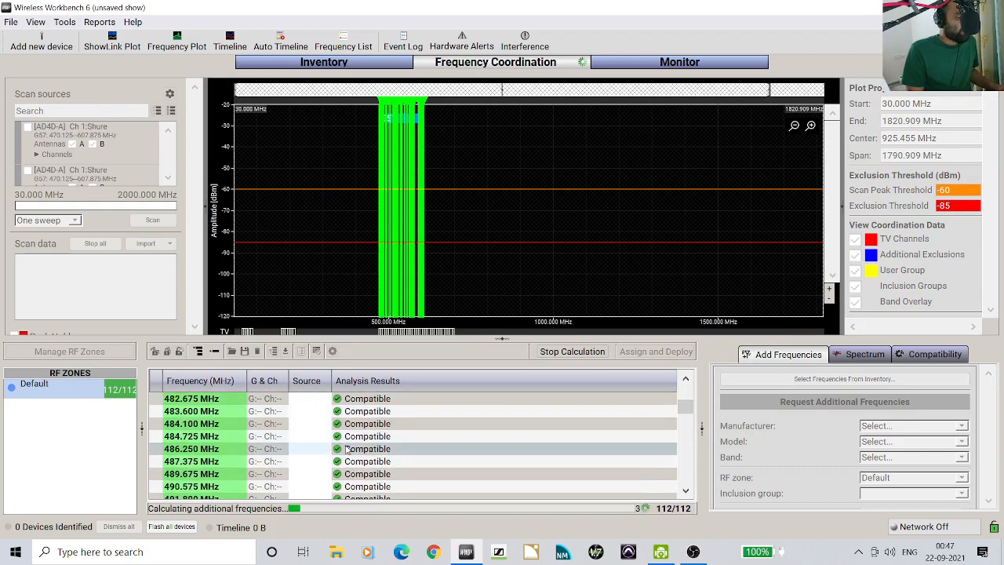
scroll(346, 449, down, 10)
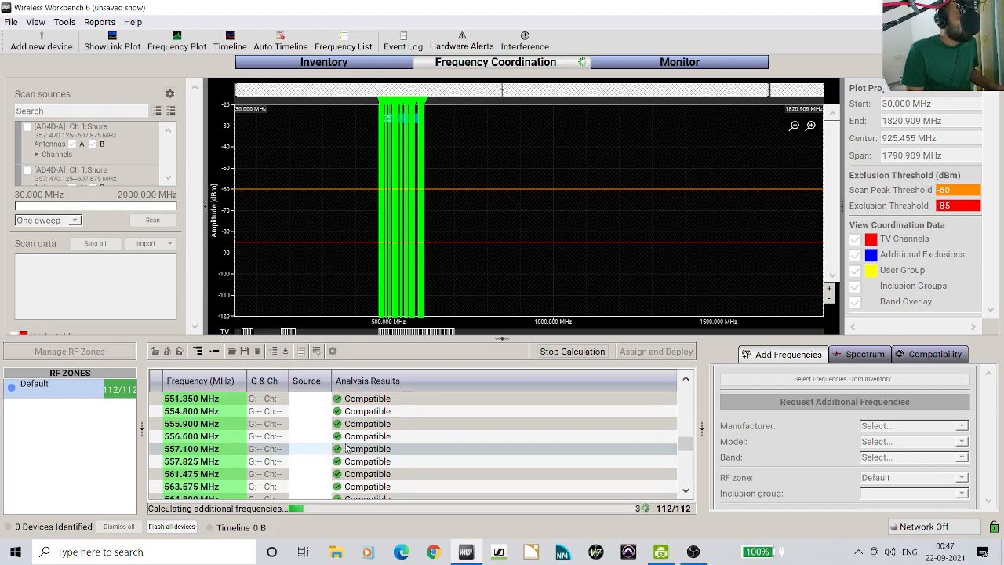
scroll(345, 448, up, 12)
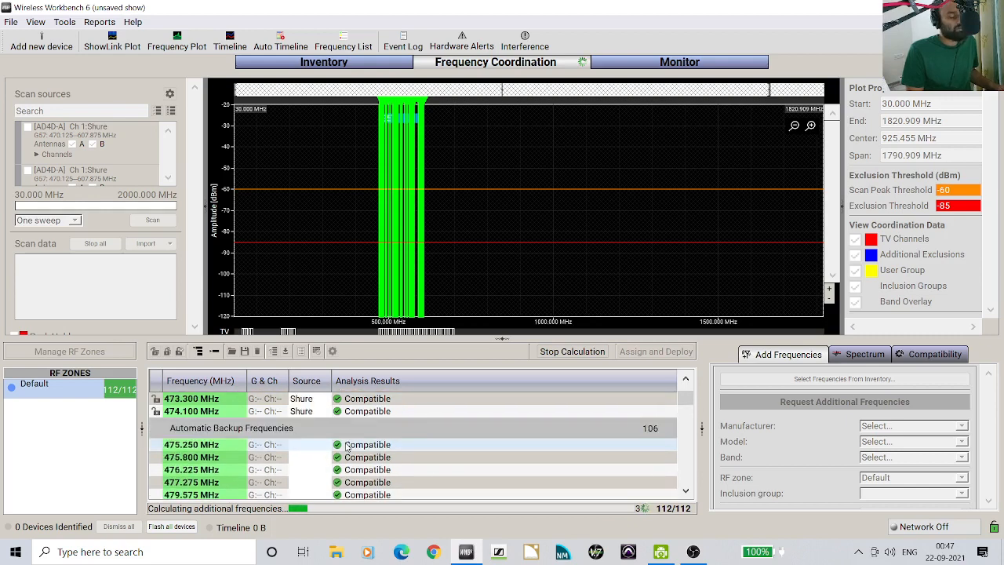
scroll(346, 449, up, 2)
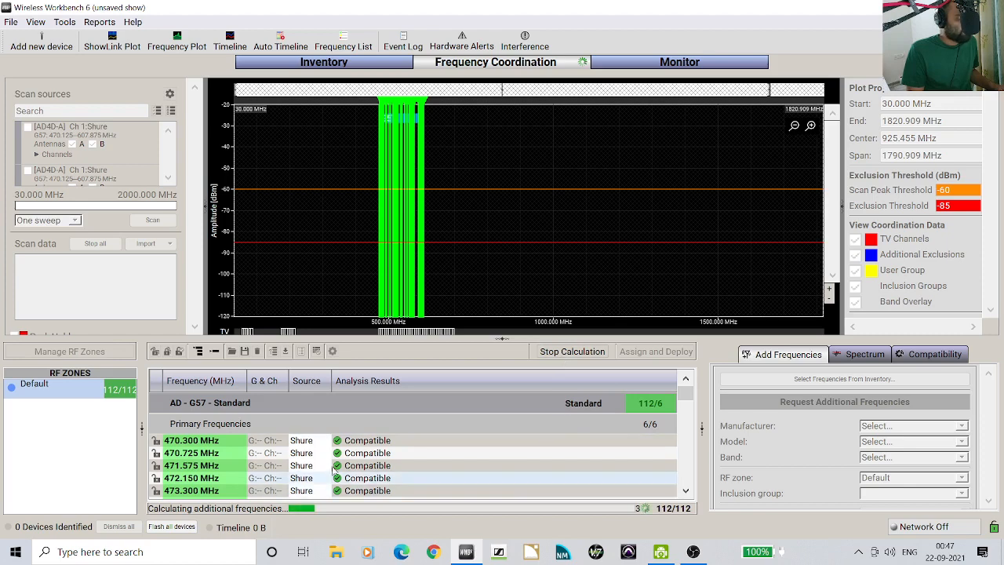
scroll(333, 469, down, 2)
scroll(222, 454, up, 2)
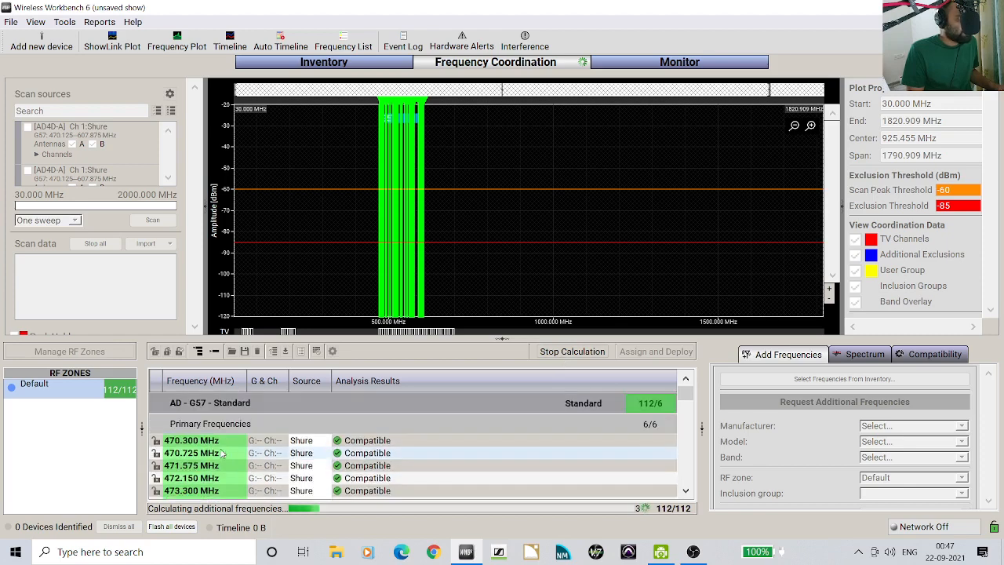
scroll(251, 450, down, 2)
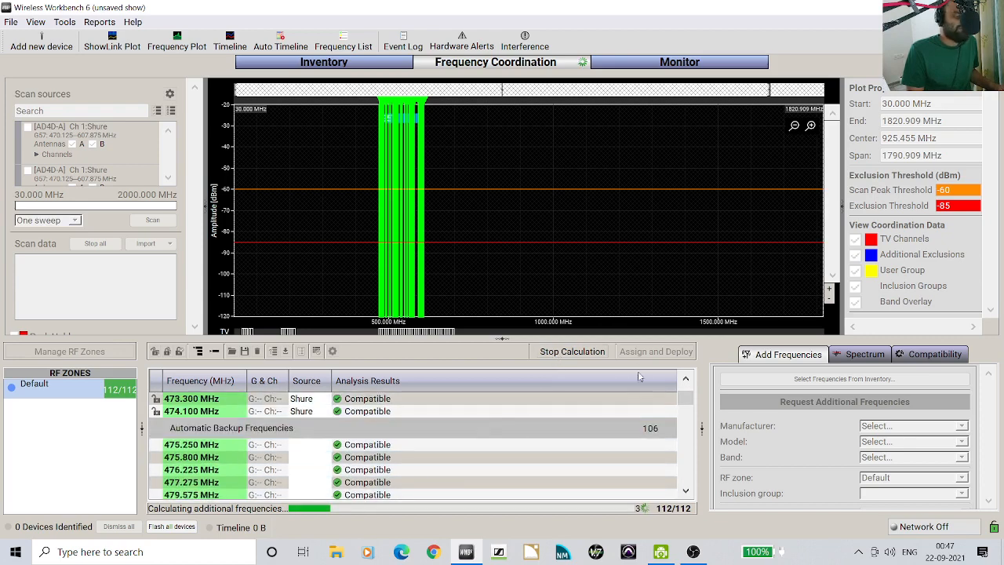
scroll(288, 420, up, 2)
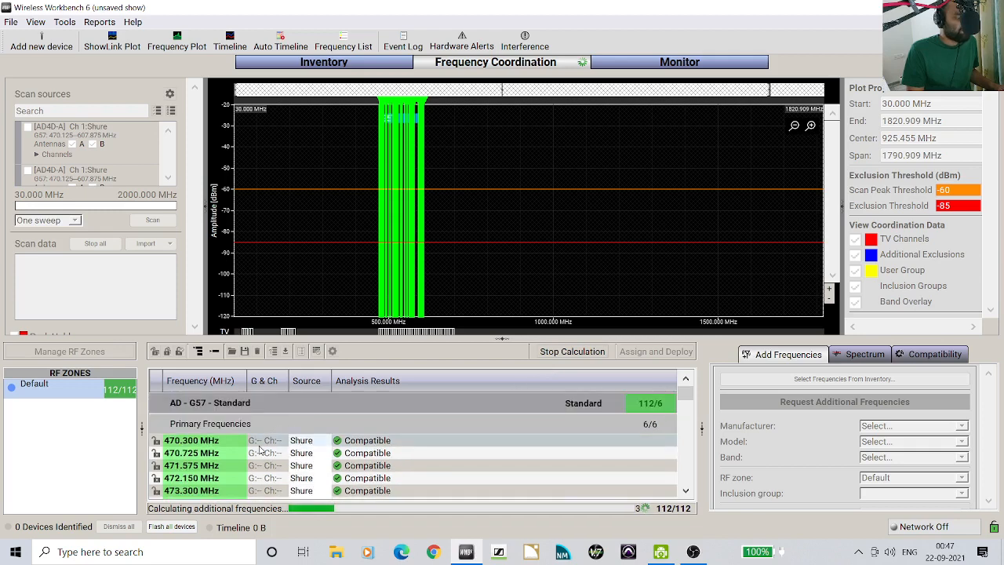
scroll(261, 453, down, 3)
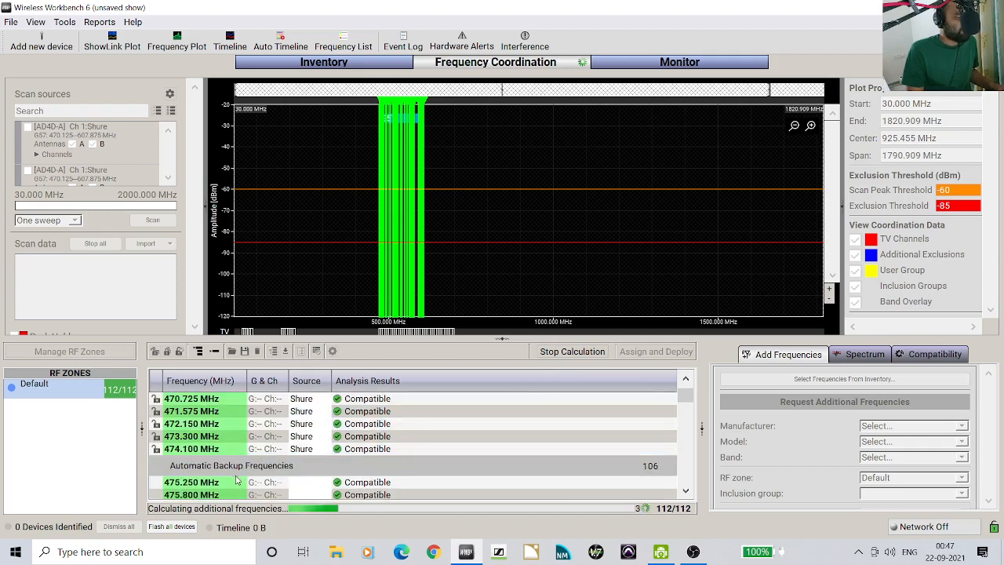
Stop the frequency calculation and open Assign and Deploy to review which channels are assigned to the frequencies
click(552, 357)
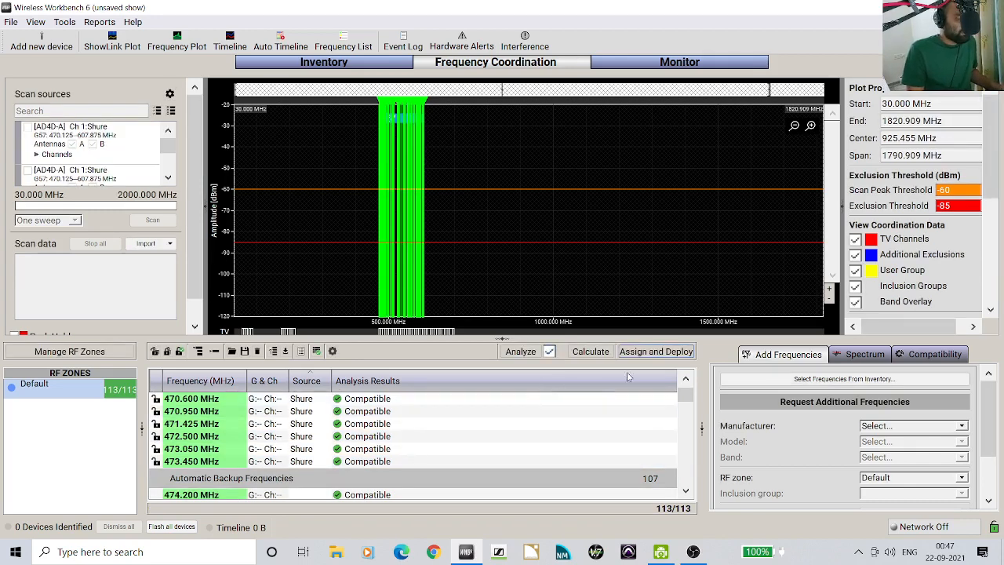
click(643, 353)
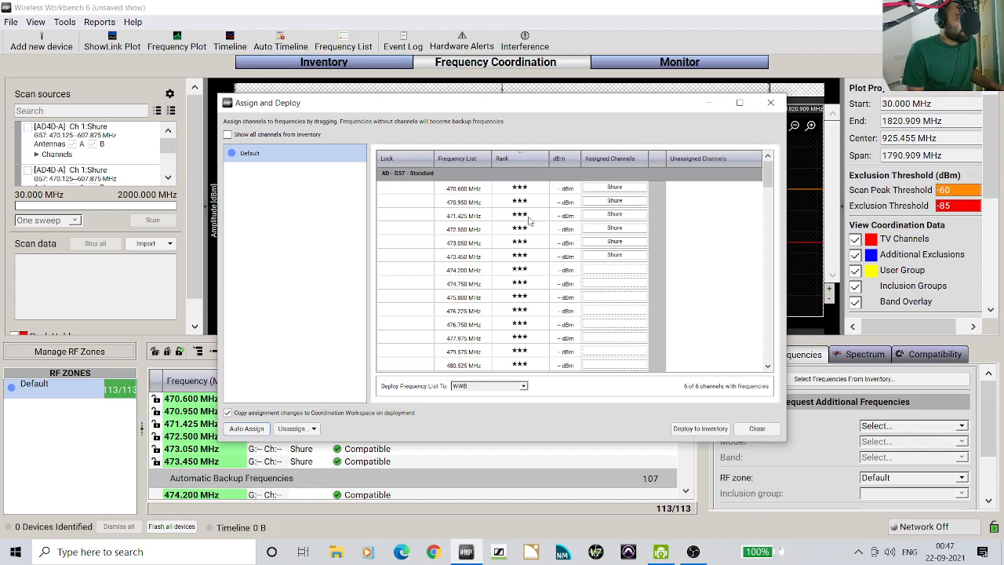
scroll(529, 212, down, 8)
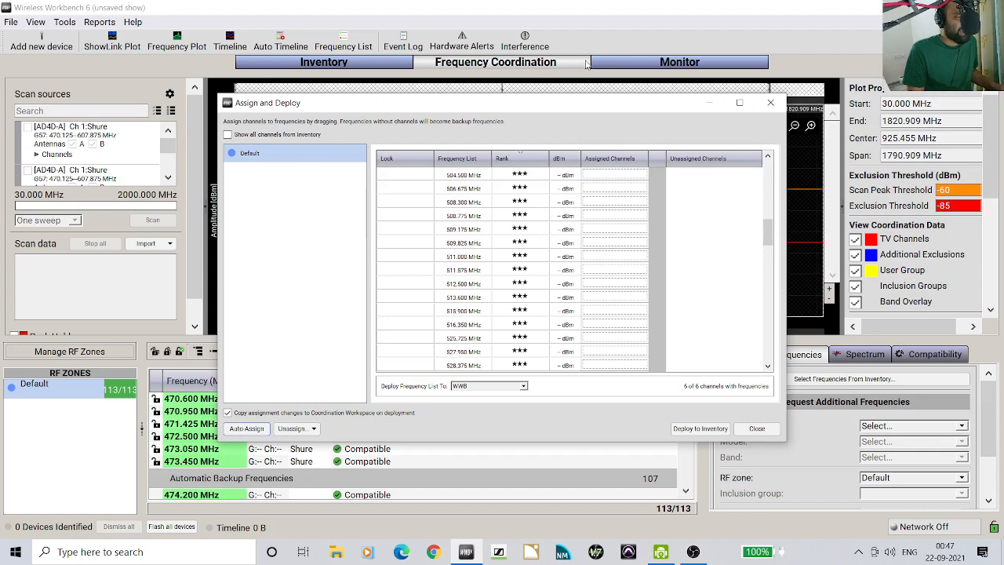
drag(574, 91, 765, 59)
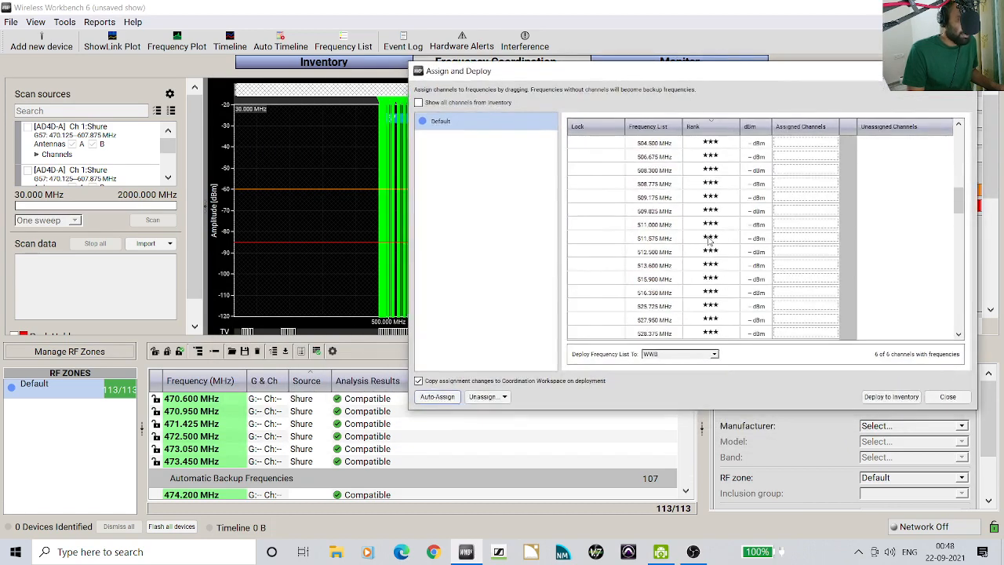
Check the frequency quality rank in Assign and Deploy, deploy the assigned frequencies to the inventory, and close the dialog
scroll(709, 235, up, 8)
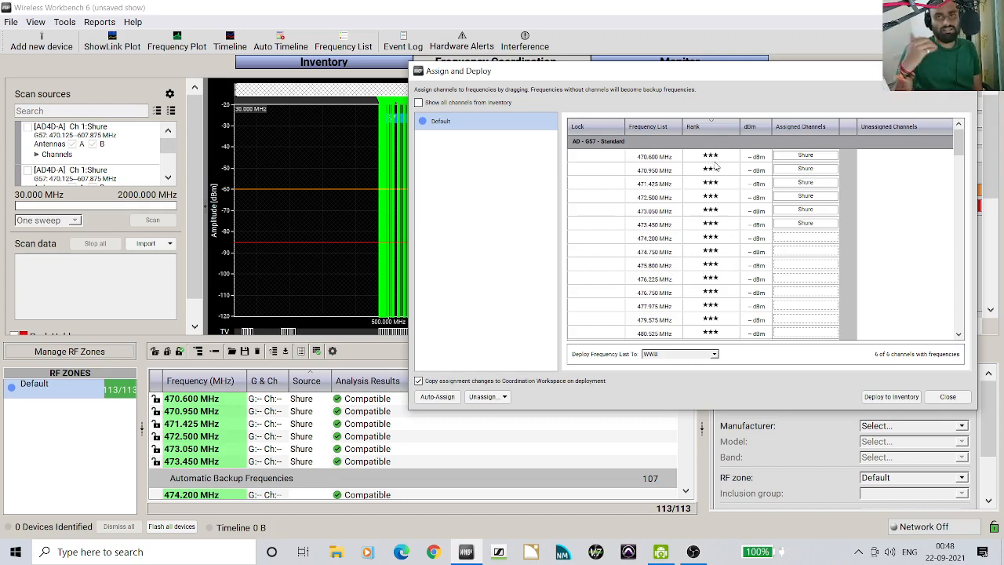
mouse_move(715, 165)
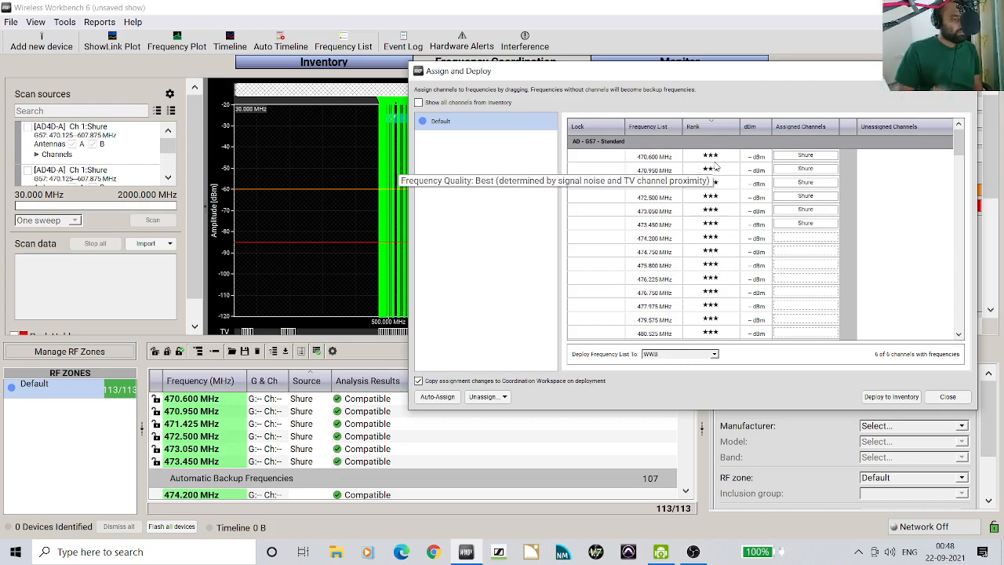
click(888, 397)
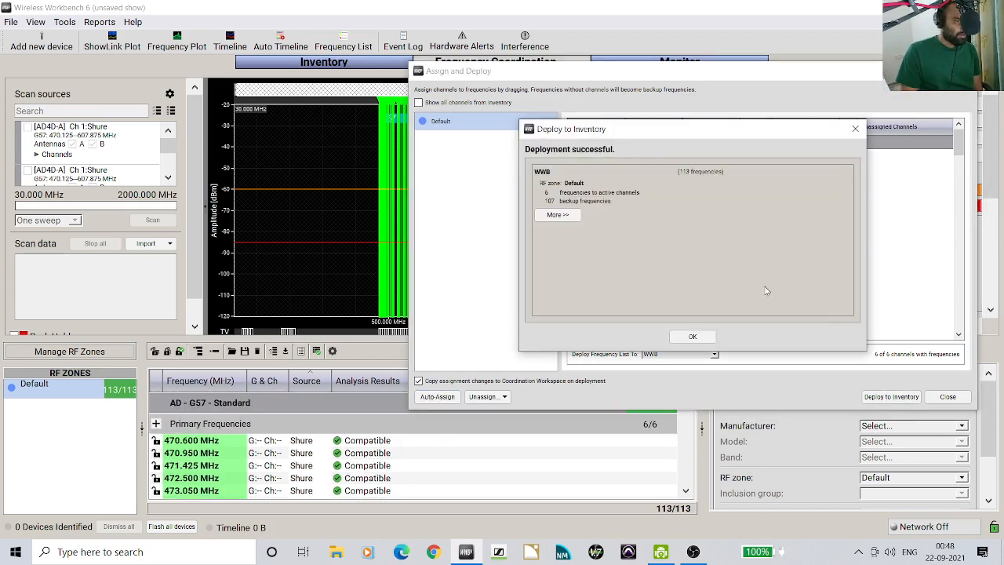
click(692, 338)
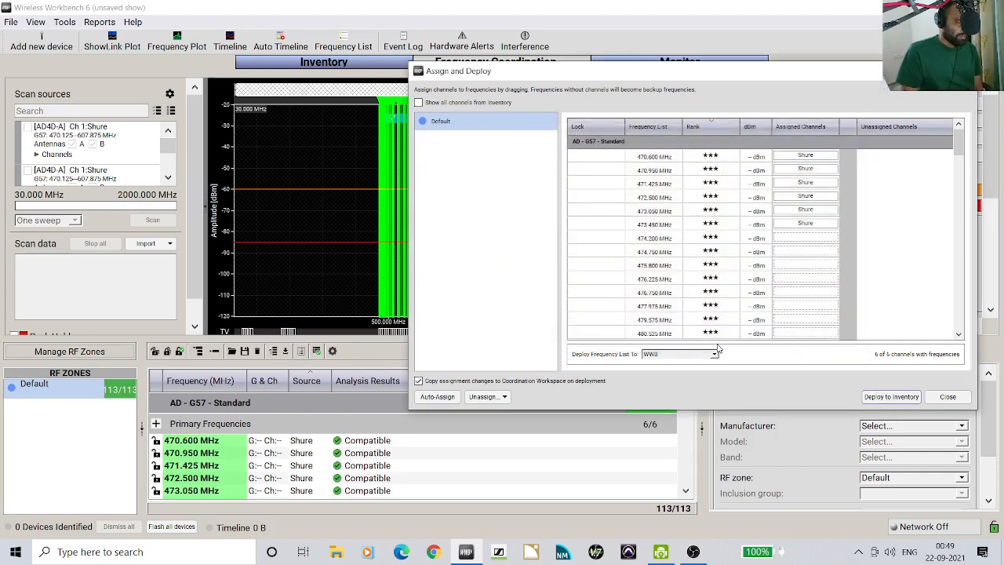
click(947, 397)
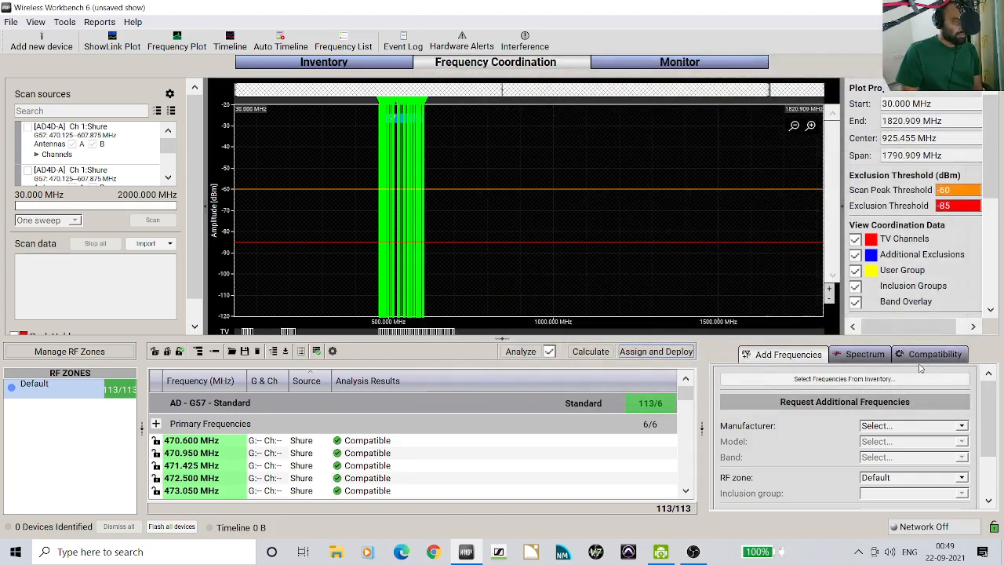
Disable automatic calculation of backup frequencies in the Coordination Preferences and recalculate the frequencies
click(332, 352)
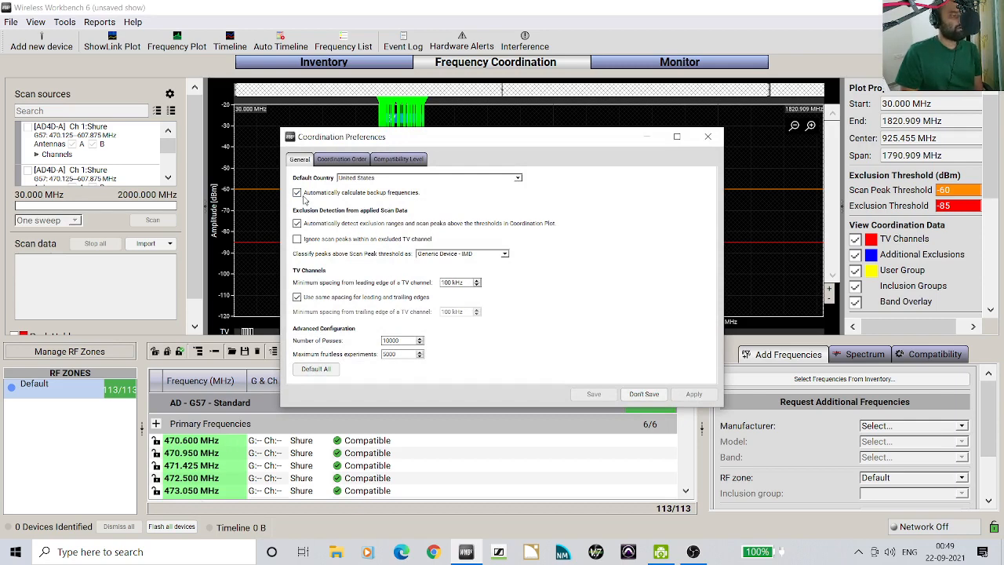
click(297, 193)
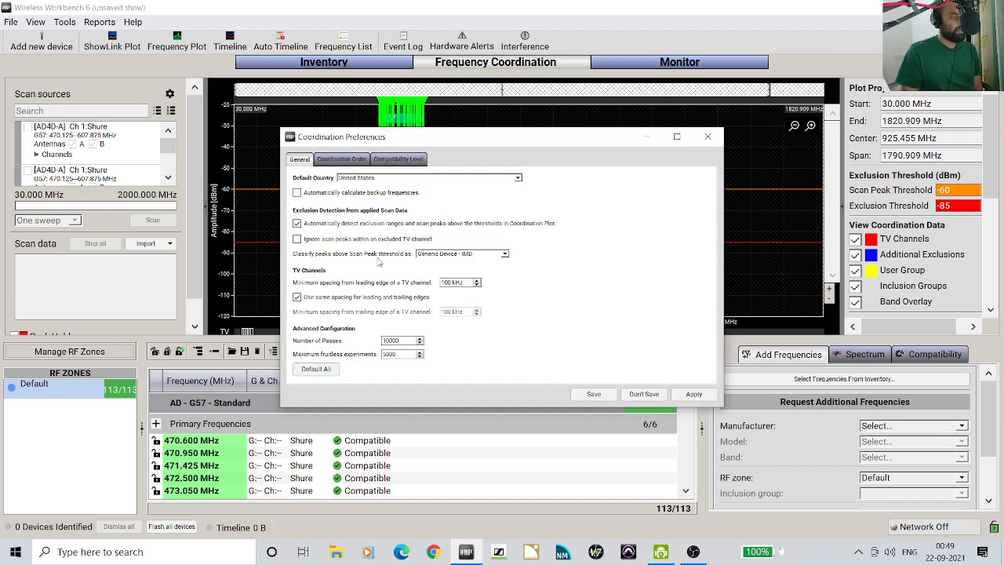
click(694, 394)
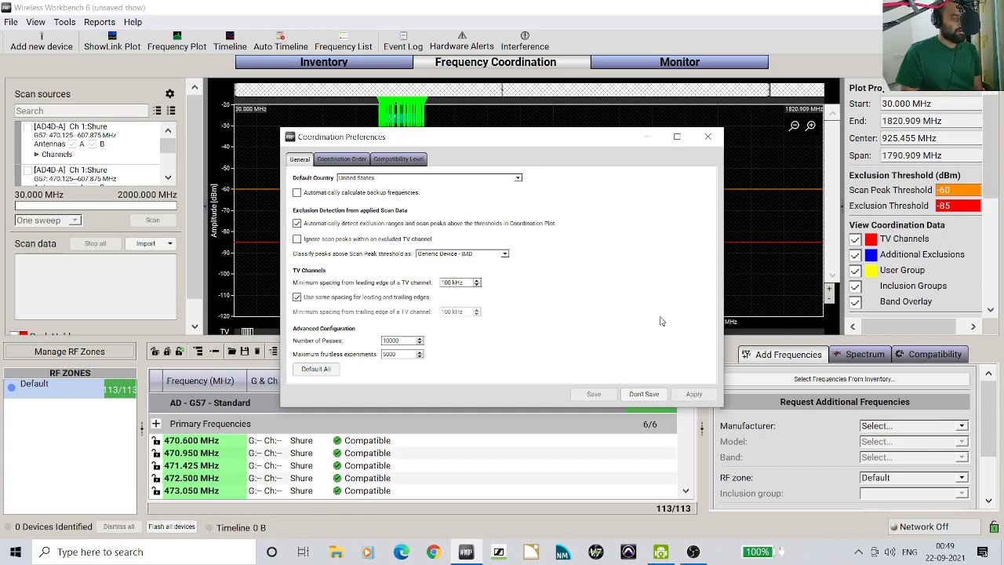
click(707, 137)
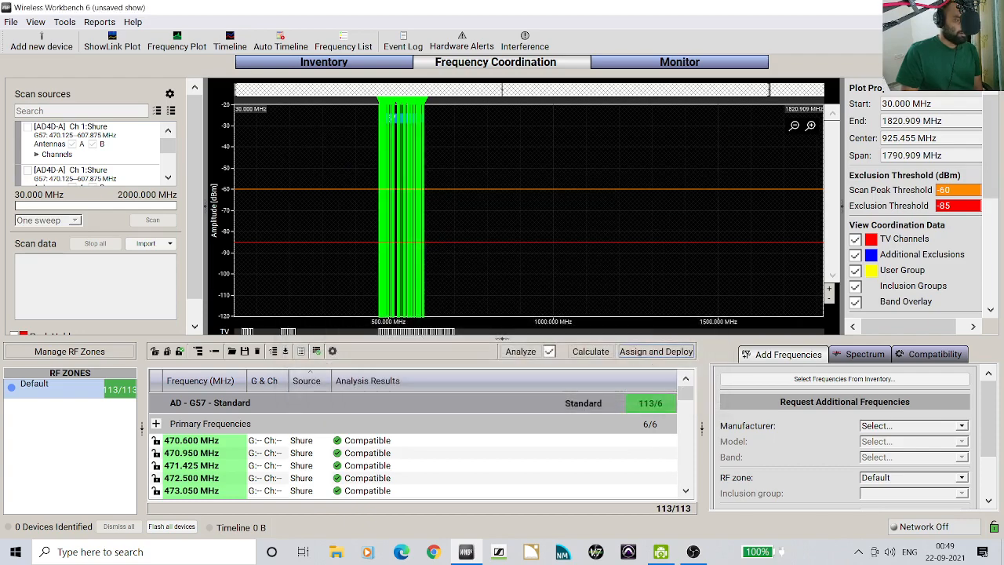
click(590, 351)
scroll(504, 446, down, 1)
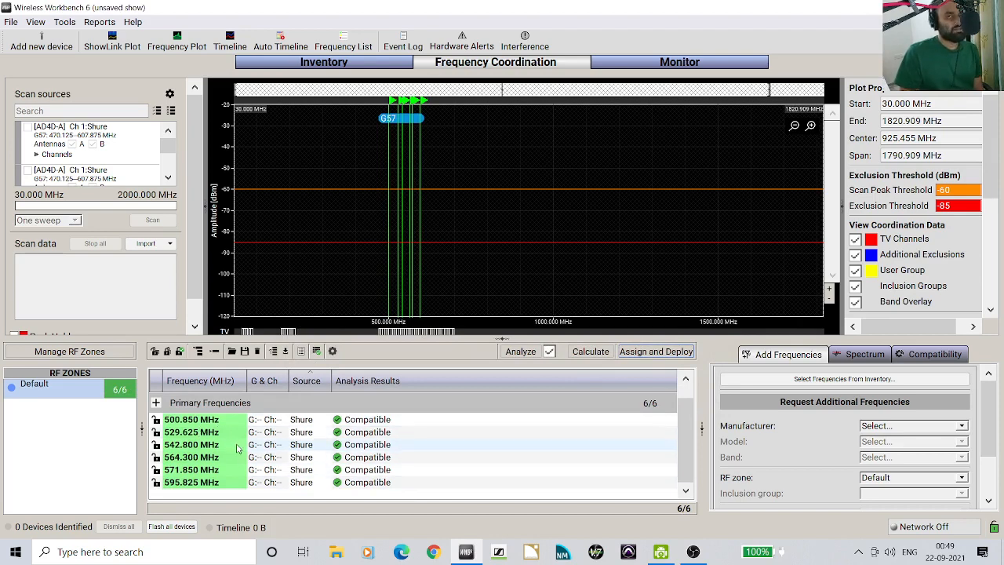
scroll(240, 447, up, 1)
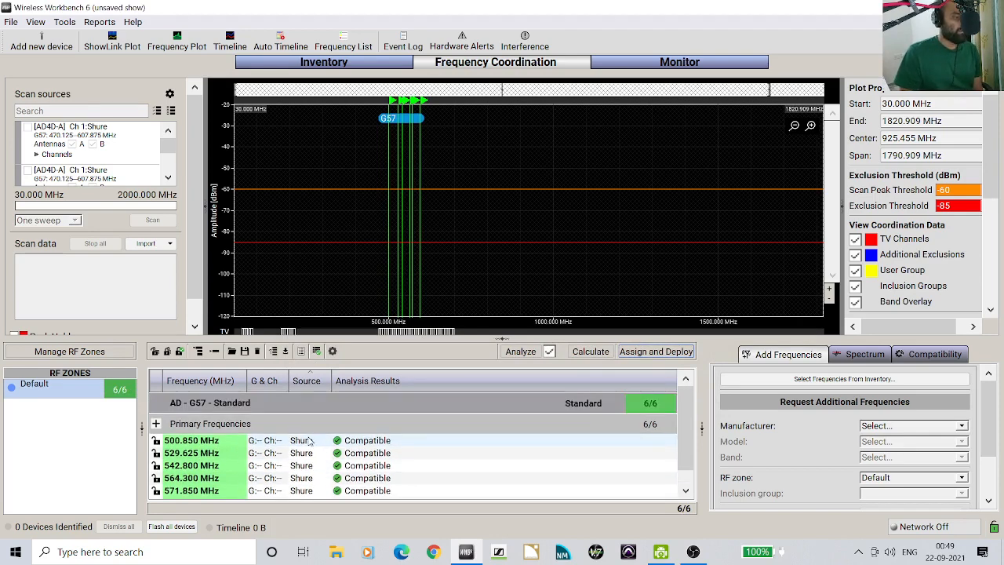
Enable automatic calculation of backup frequencies in the Coordination Preferences and start a new calculation
click(332, 351)
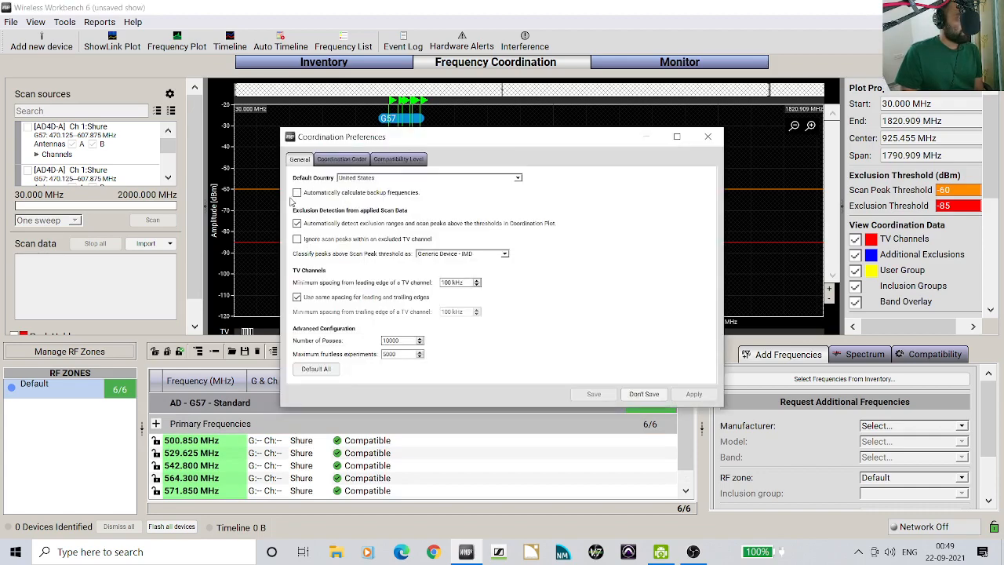
click(297, 193)
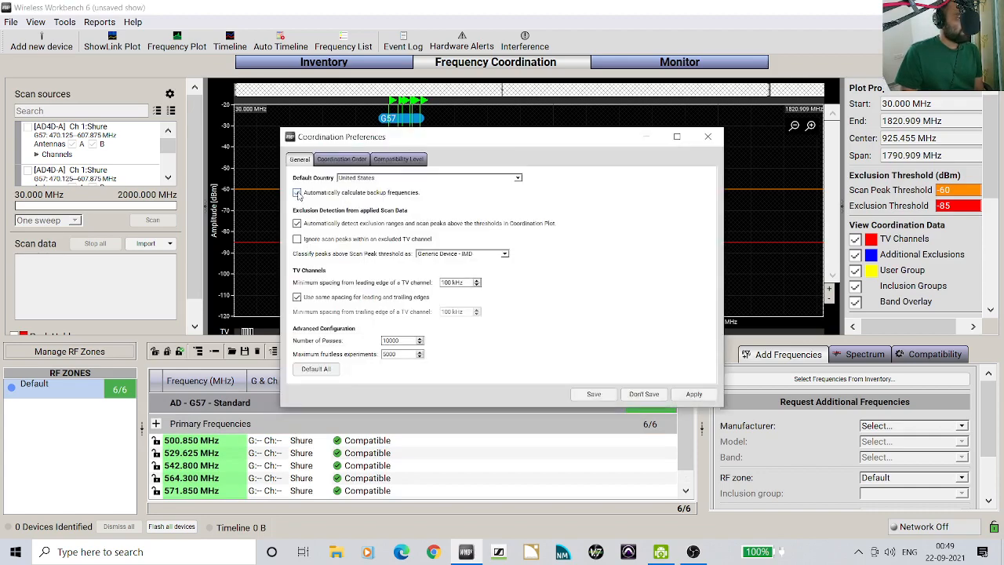
click(697, 393)
click(707, 136)
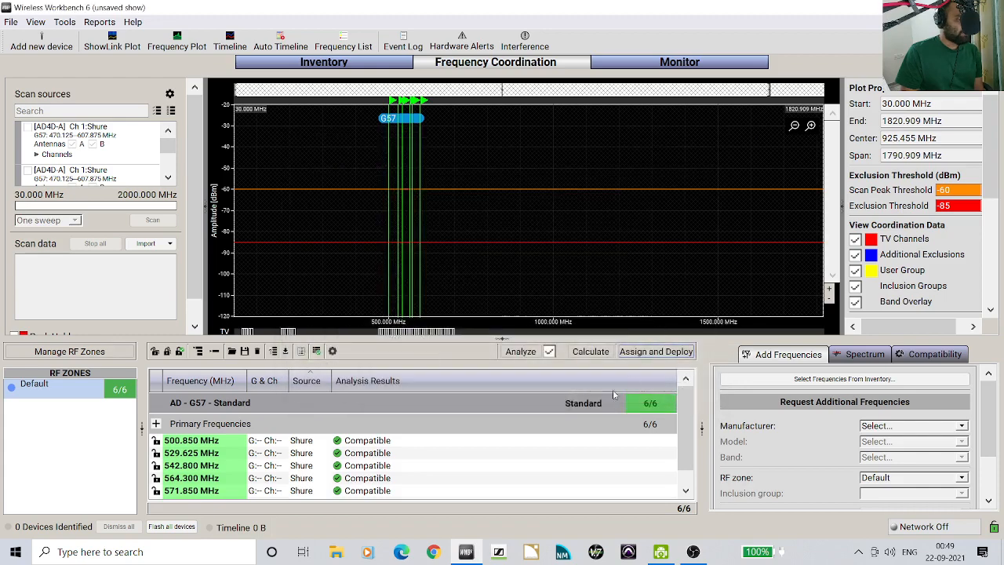
click(592, 352)
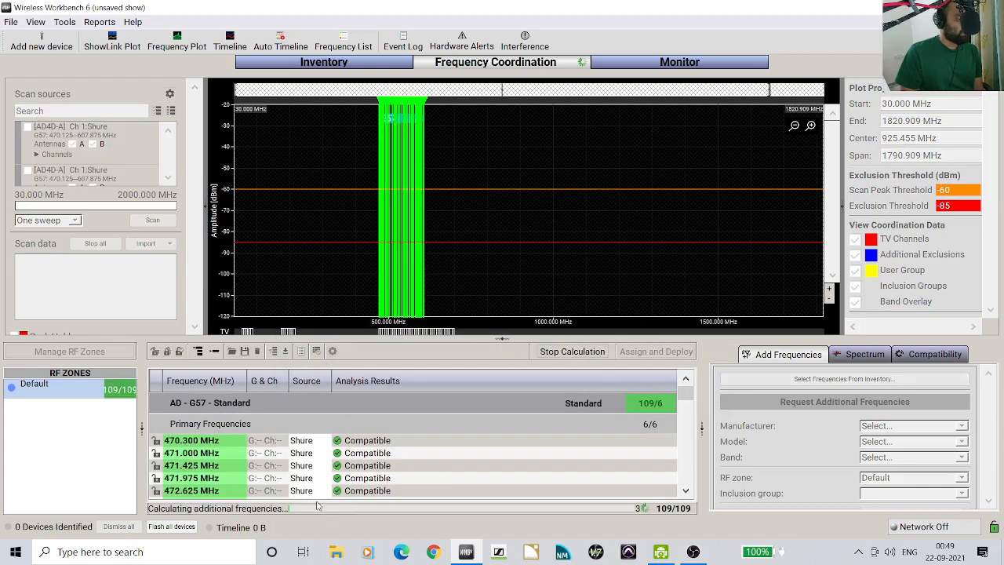
Examine the primary and automatic backup frequencies and their analysis results while the calculation runs
scroll(462, 477, down, 8)
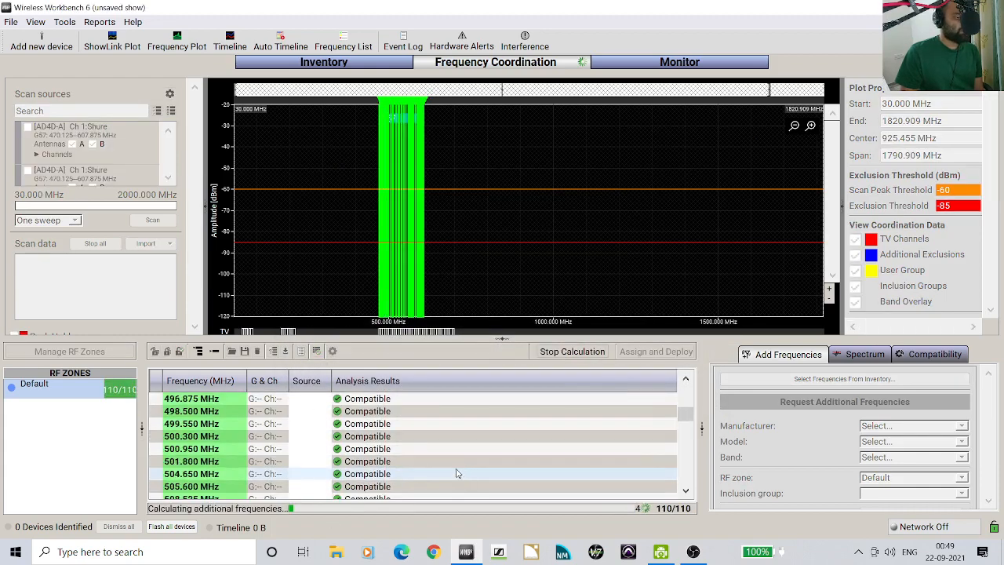
scroll(265, 446, up, 8)
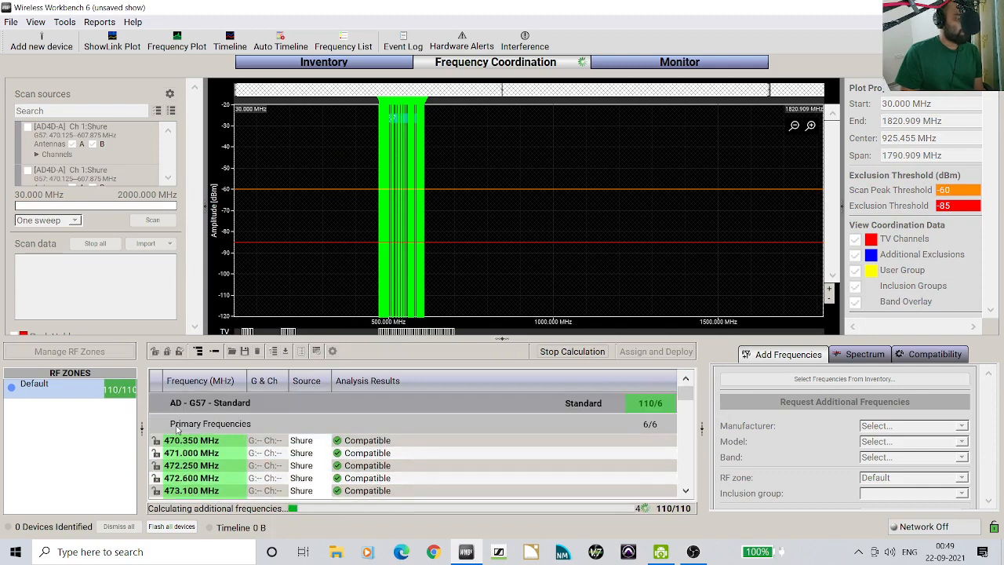
scroll(267, 455, down, 3)
scroll(269, 463, up, 1)
scroll(267, 463, down, 3)
scroll(235, 447, up, 3)
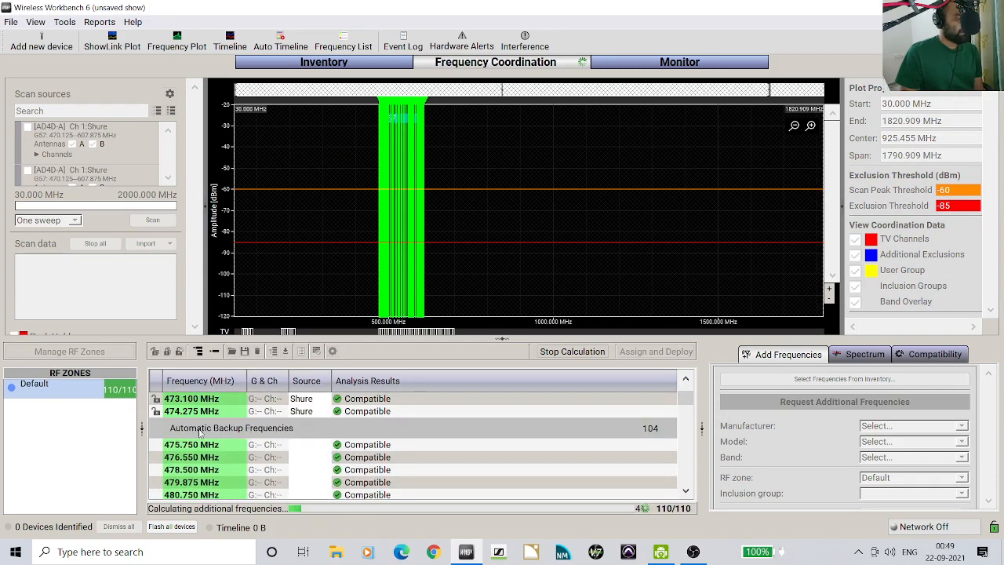
scroll(306, 443, down, 9)
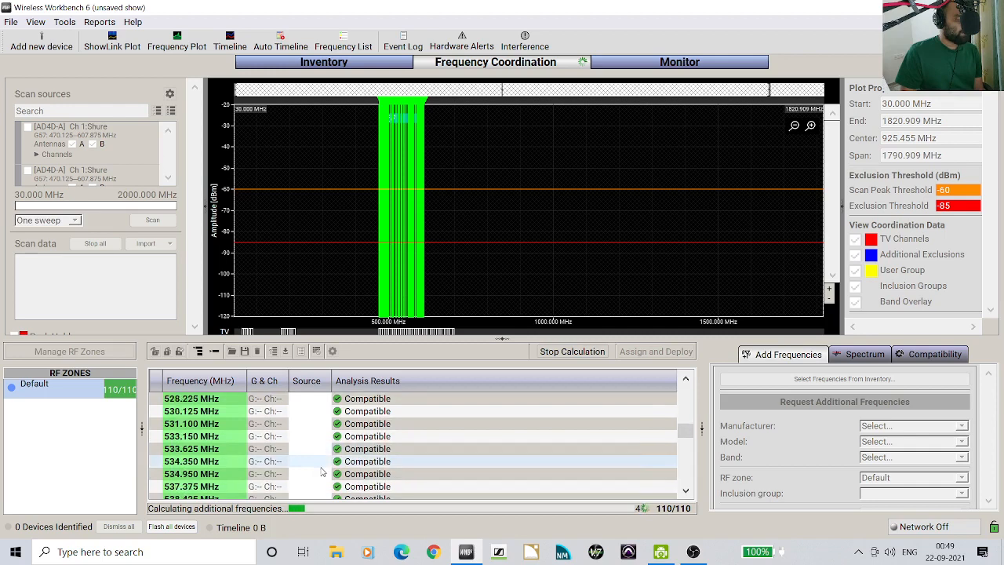
scroll(321, 469, up, 12)
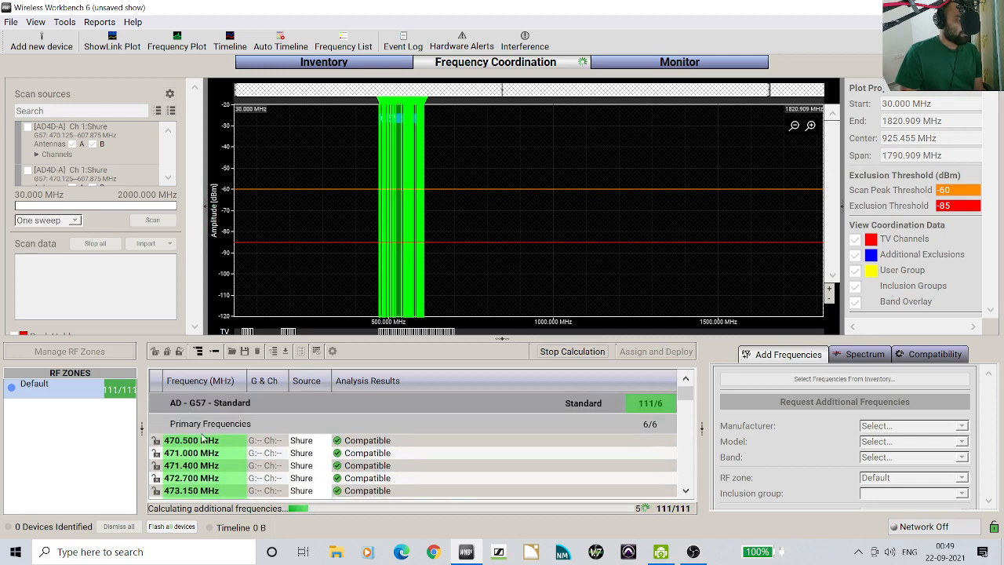
scroll(239, 441, down, 1)
scroll(239, 435, down, 1)
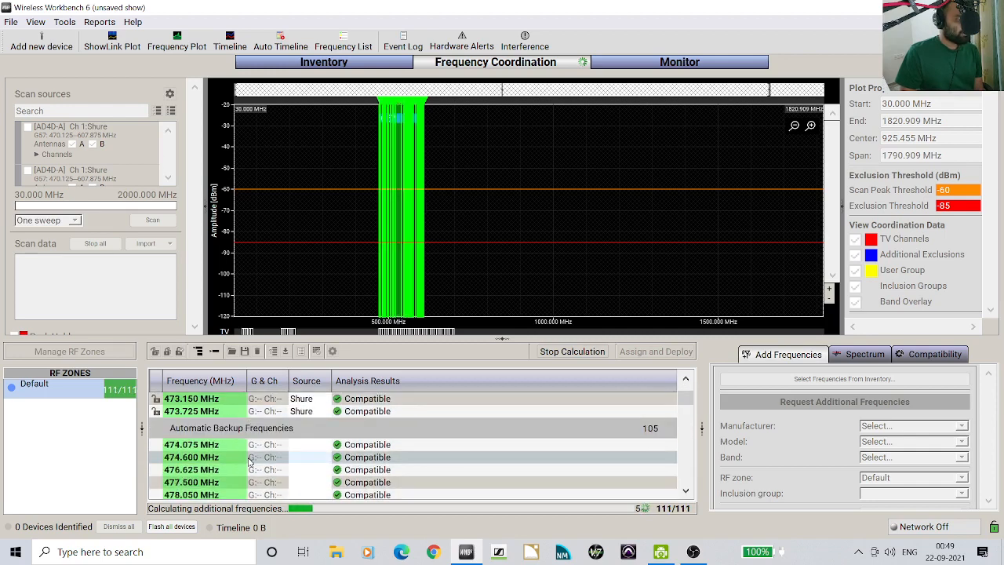
scroll(444, 468, down, 1)
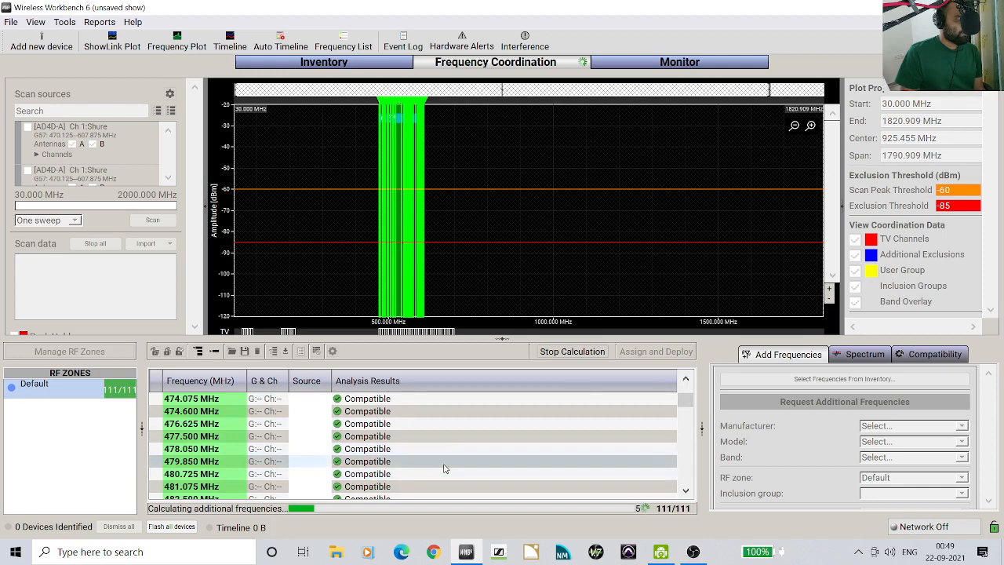
Stop the calculation and move the 470.500 MHz primary frequency to the backups
click(571, 351)
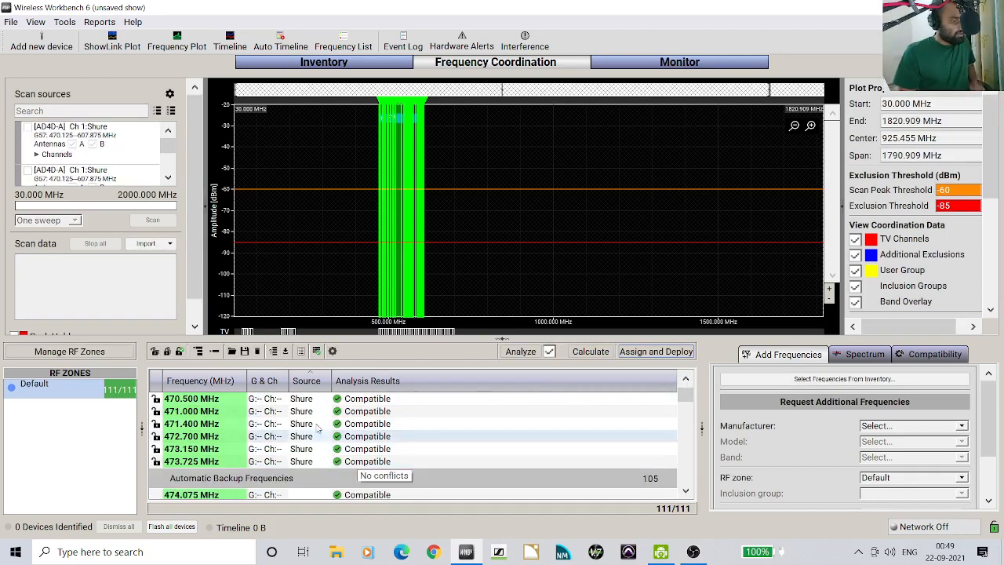
right_click(406, 403)
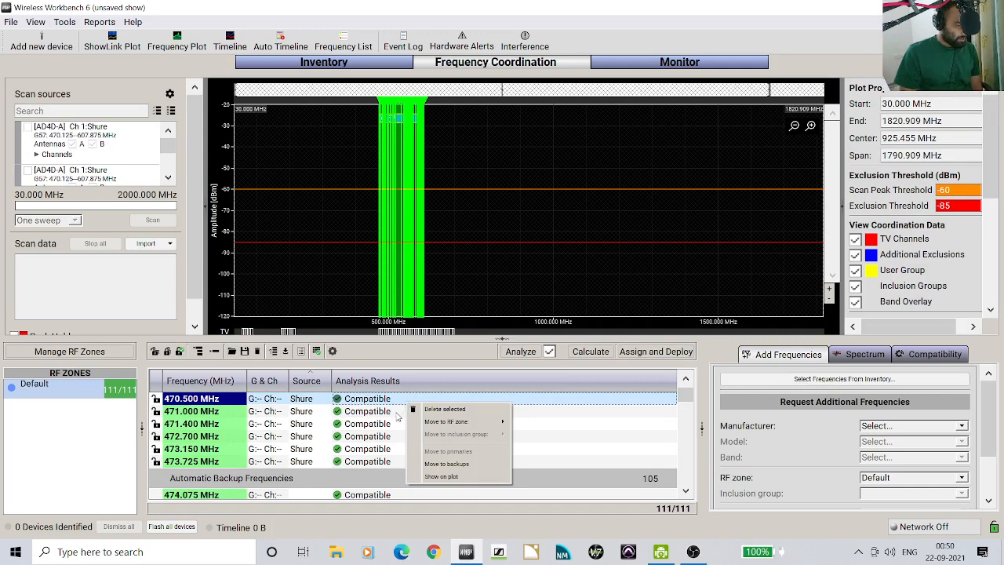
click(446, 464)
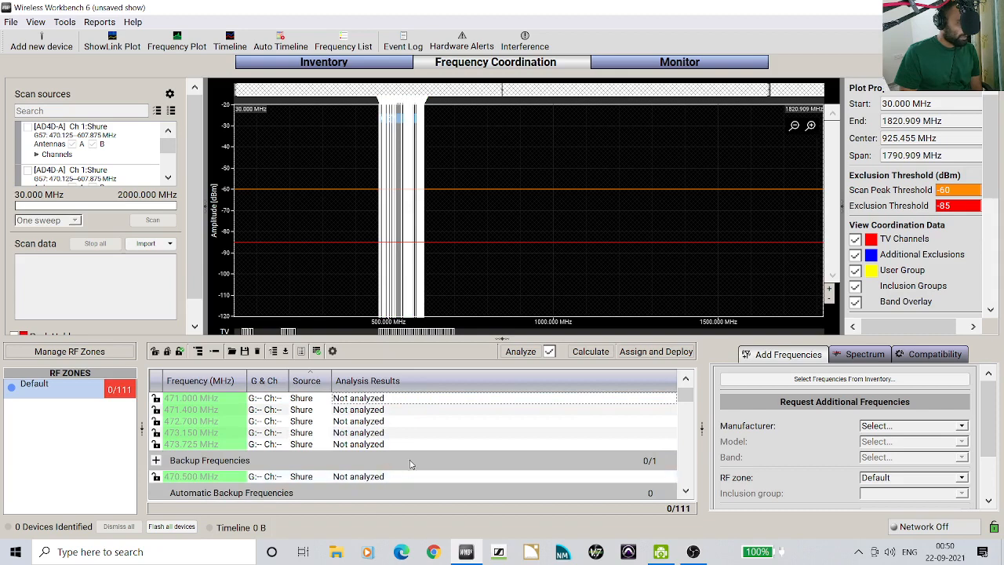
Add a Find Best entry to the primary frequencies of the AD - G57 - Standard group
scroll(232, 440, up, 1)
click(155, 424)
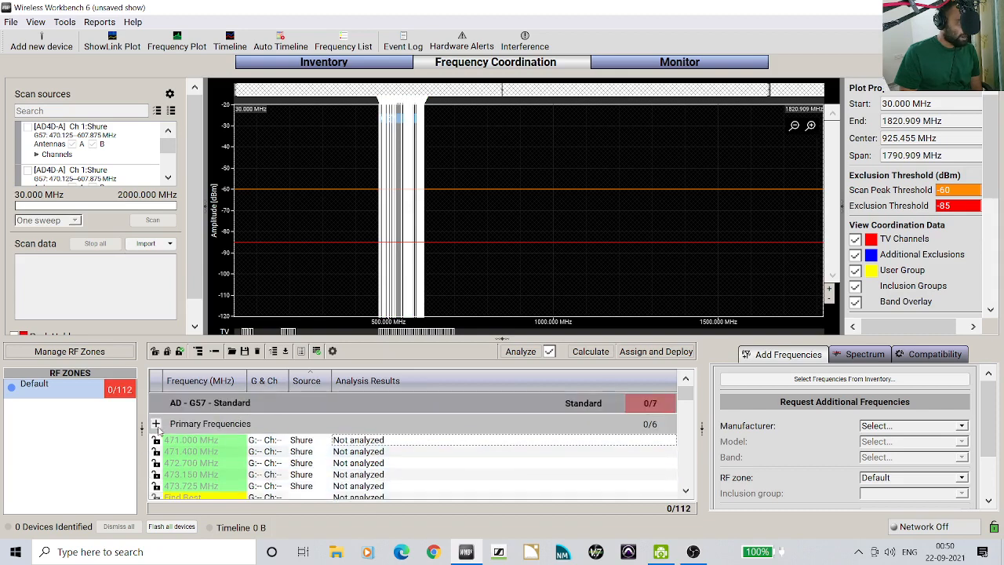
scroll(221, 450, down, 2)
scroll(235, 451, up, 1)
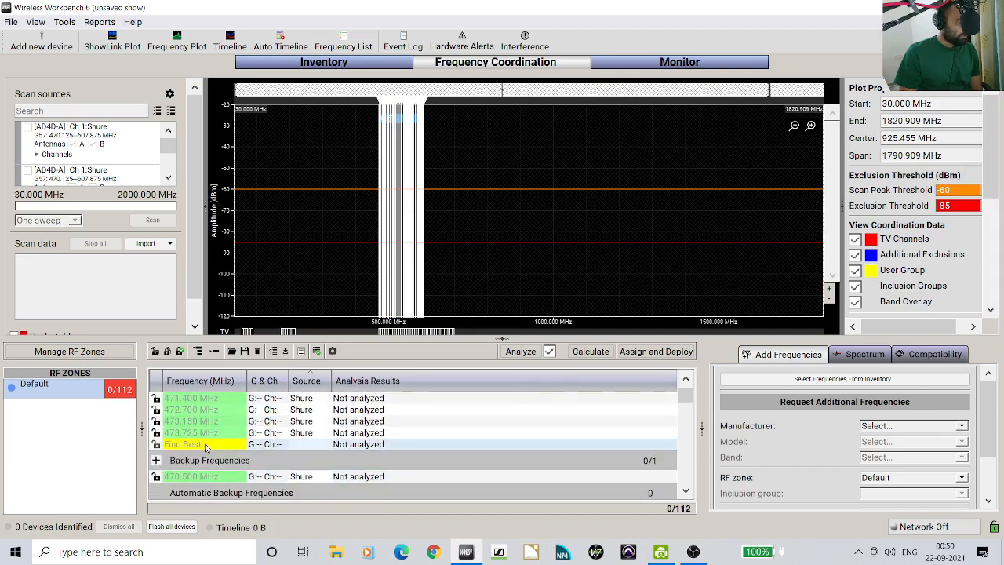
Examine the primary, backup and automatic backup frequency groups and the options available for them
right_click(489, 463)
click(487, 433)
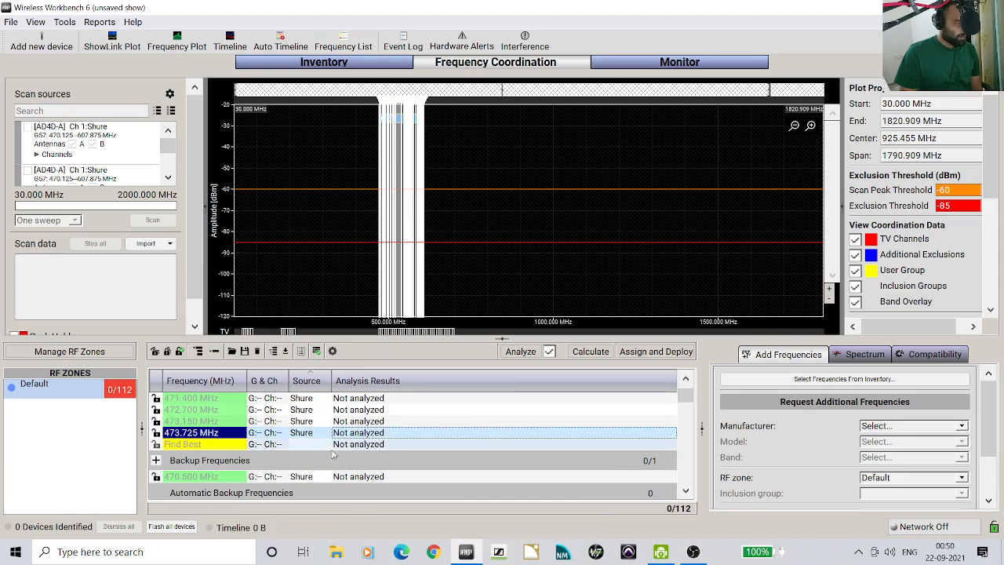
scroll(356, 451, down, 3)
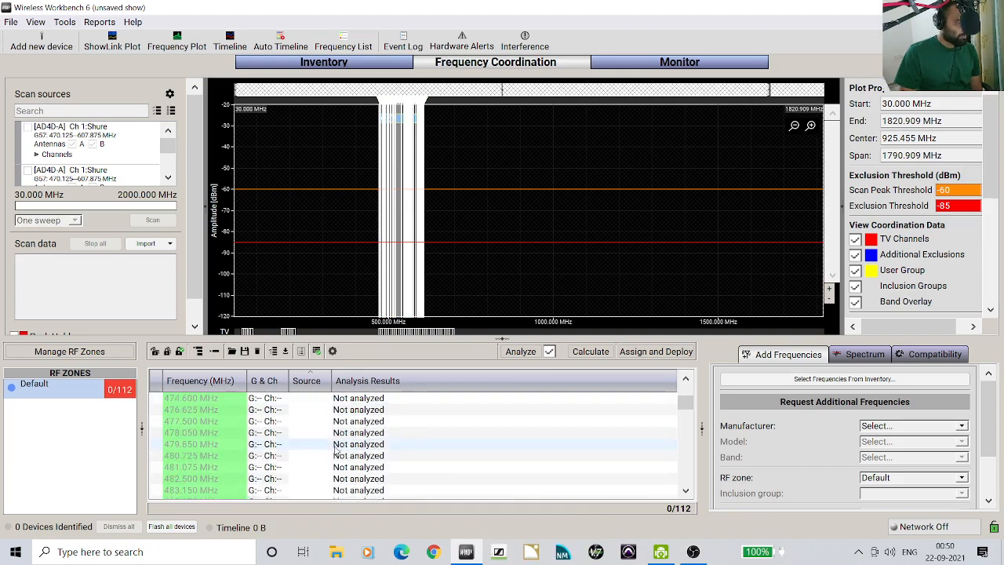
right_click(360, 462)
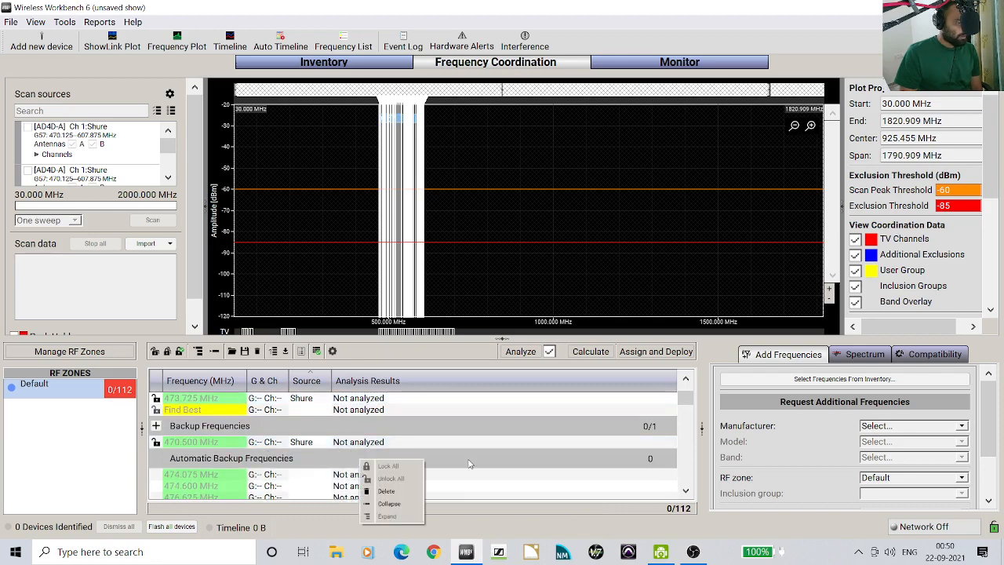
click(468, 464)
scroll(889, 425, down, 2)
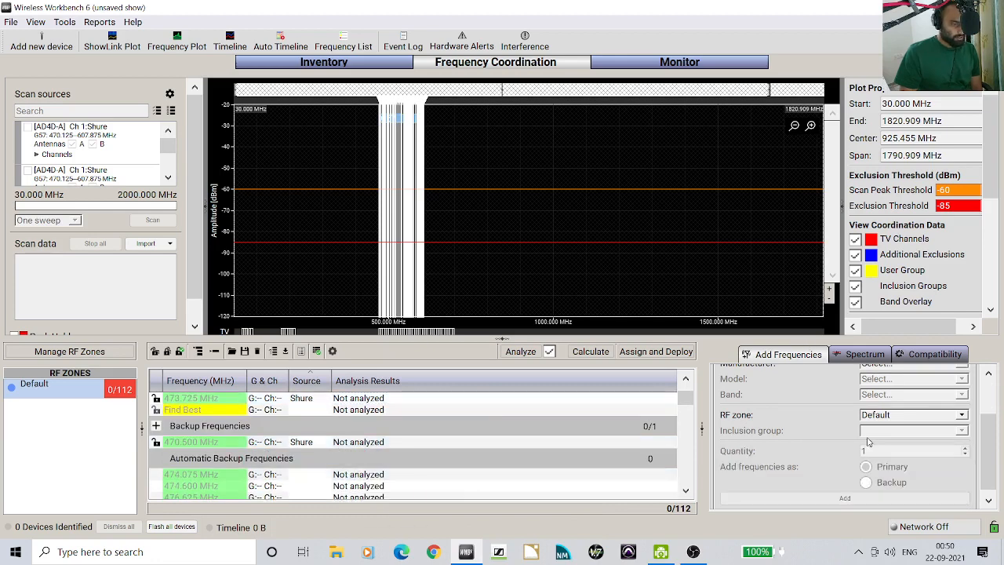
scroll(254, 424, up, 3)
click(265, 409)
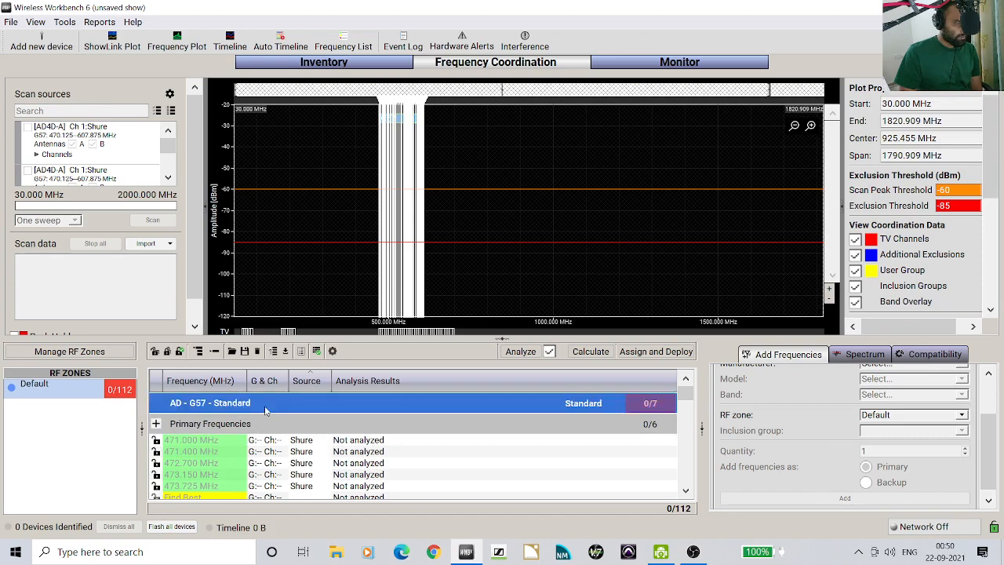
click(251, 443)
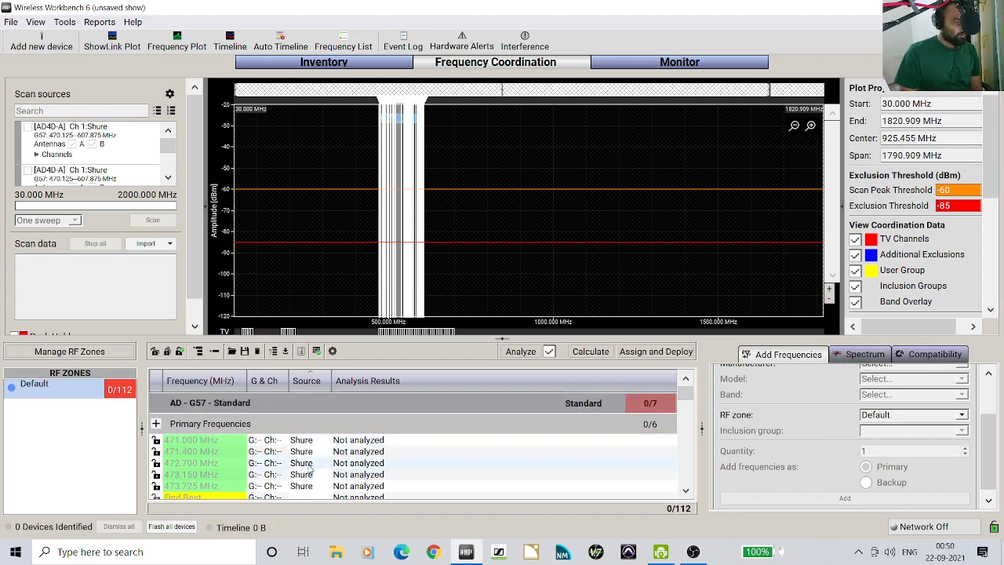
scroll(278, 449, down, 2)
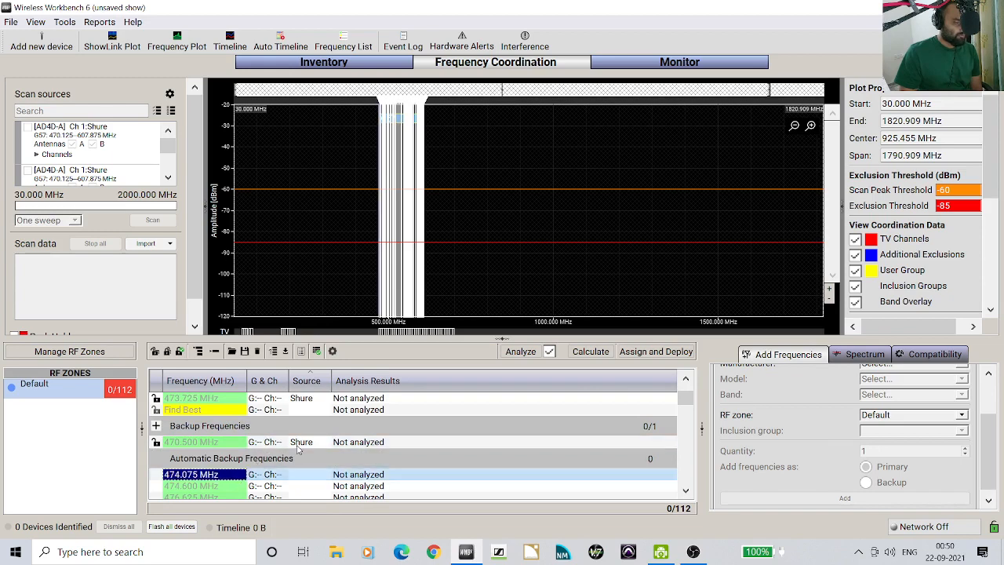
scroll(293, 434, up, 2)
Highlight the primary frequencies, inspect the G57 band up close in the coordination plot, and review the backup groups
click(240, 429)
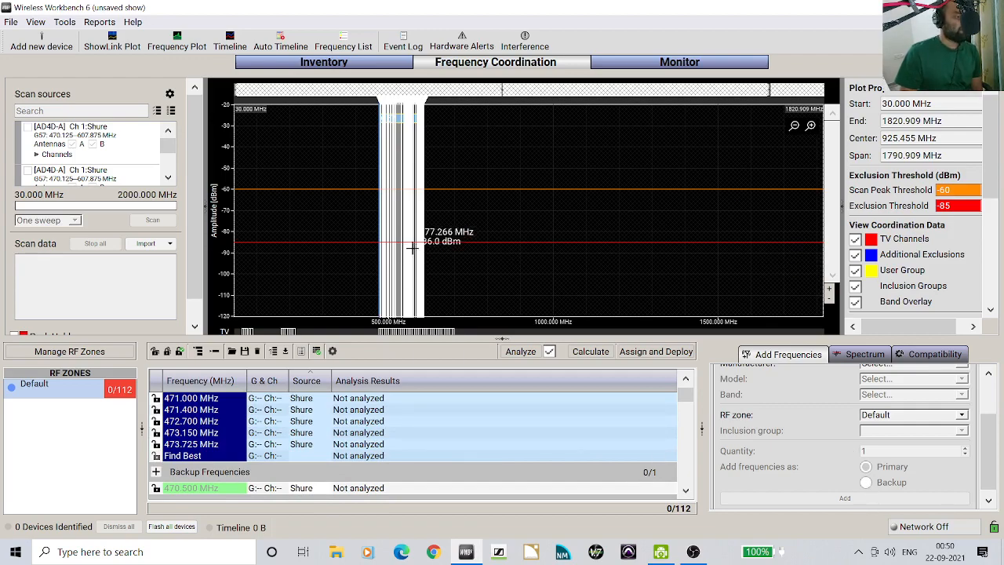
scroll(413, 251, up, 3)
scroll(412, 250, up, 4)
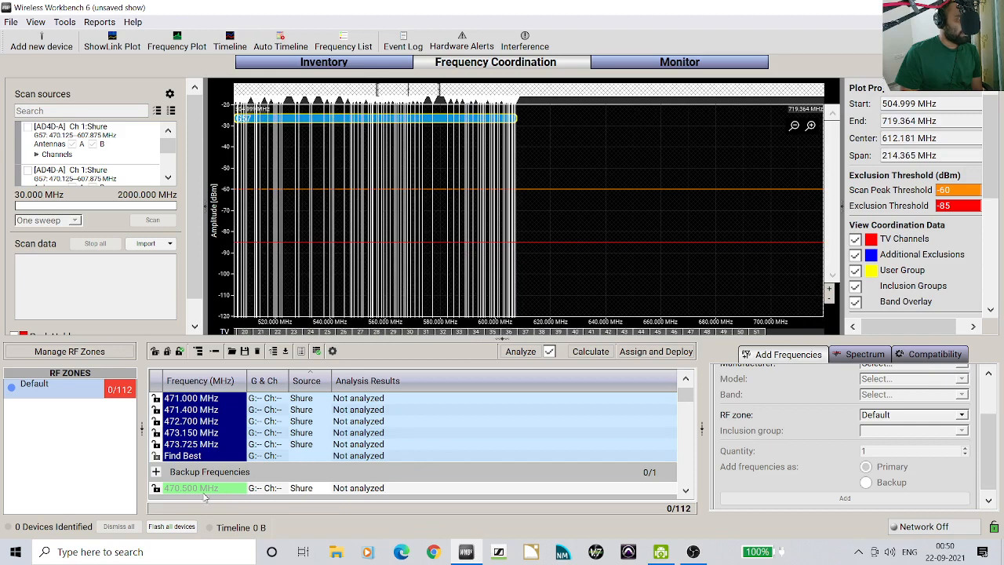
click(218, 444)
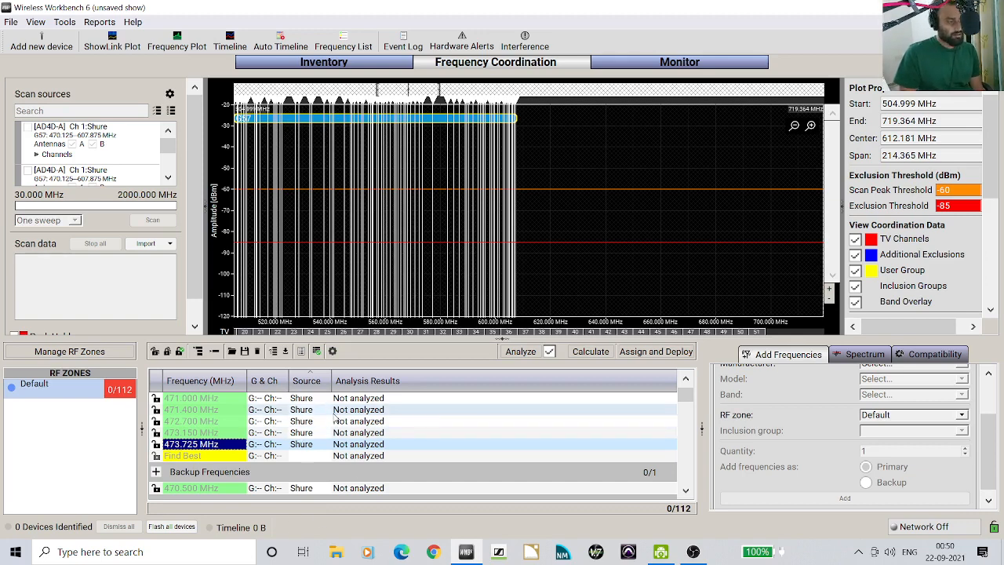
scroll(363, 412, down, 2)
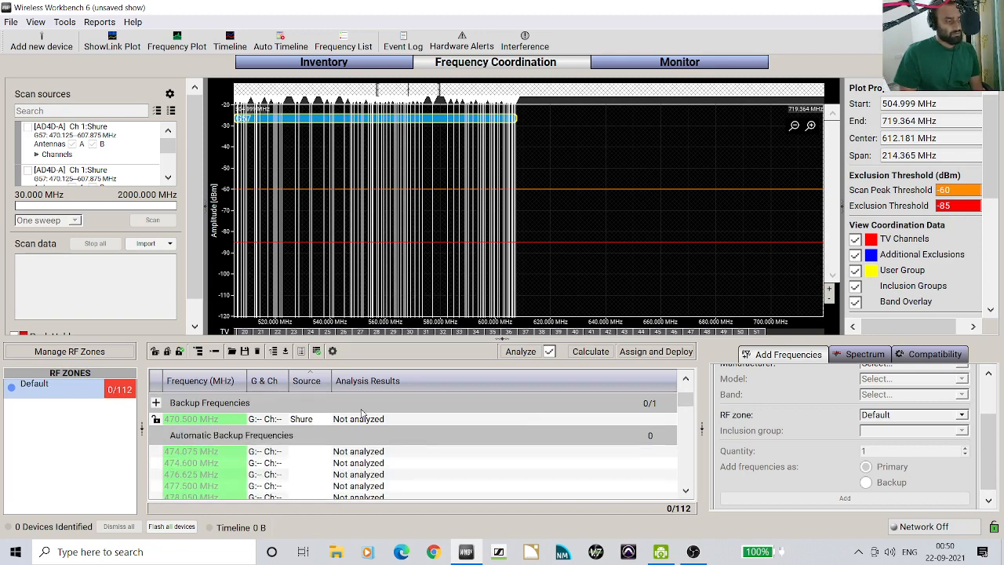